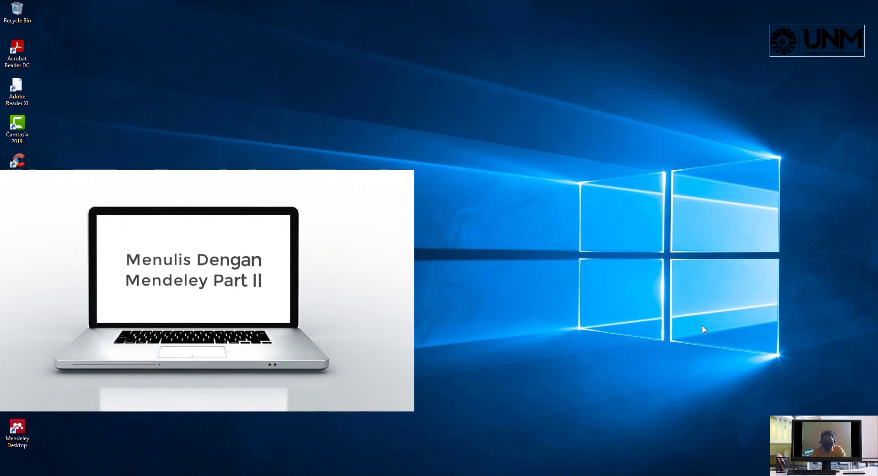
# Launch Mendeley Desktop and sign in with the account e-mail and password
pyautogui.doubleClick(22, 426)
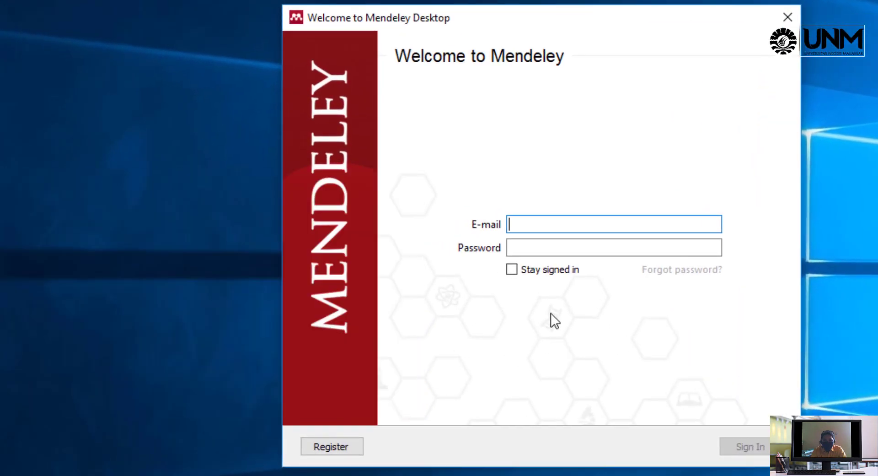
pyautogui.press('Tab')
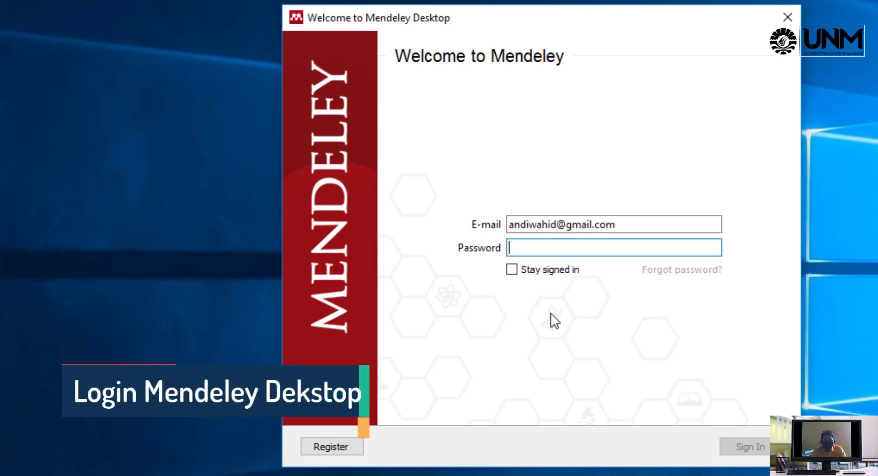
pyautogui.write('a**********')
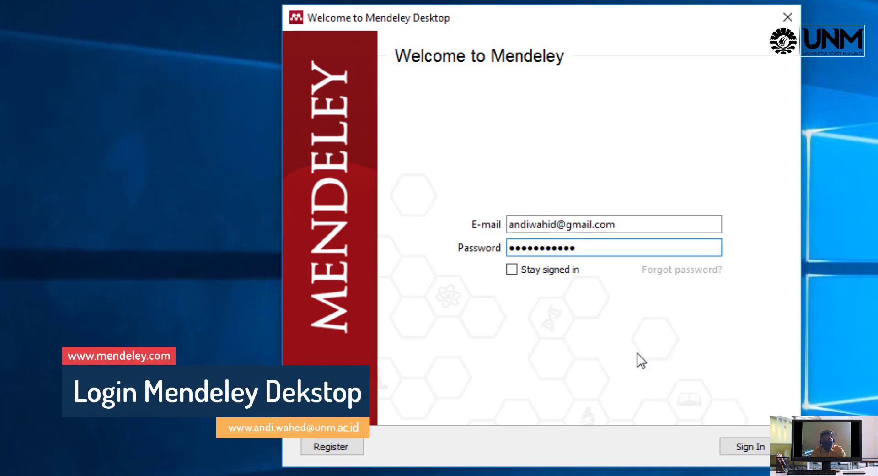
pyautogui.click(749, 449)
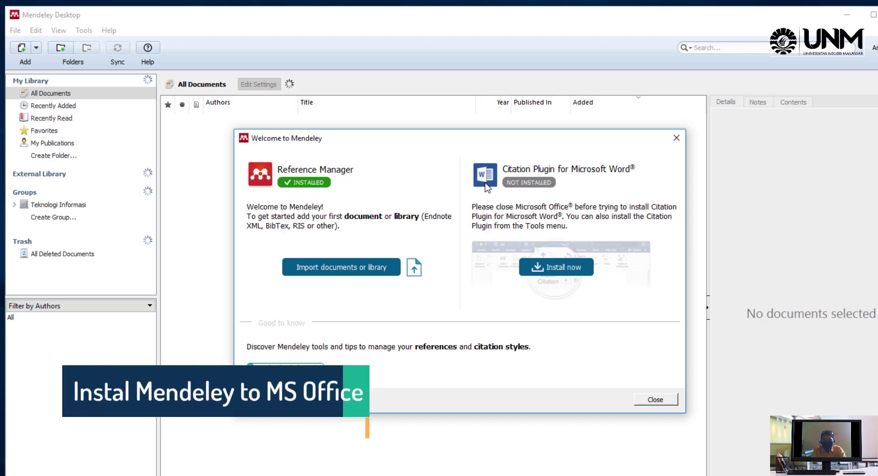
# Install the Word citation plugin, close the guide, and bring up the Web Importer page
pyautogui.click(552, 270)
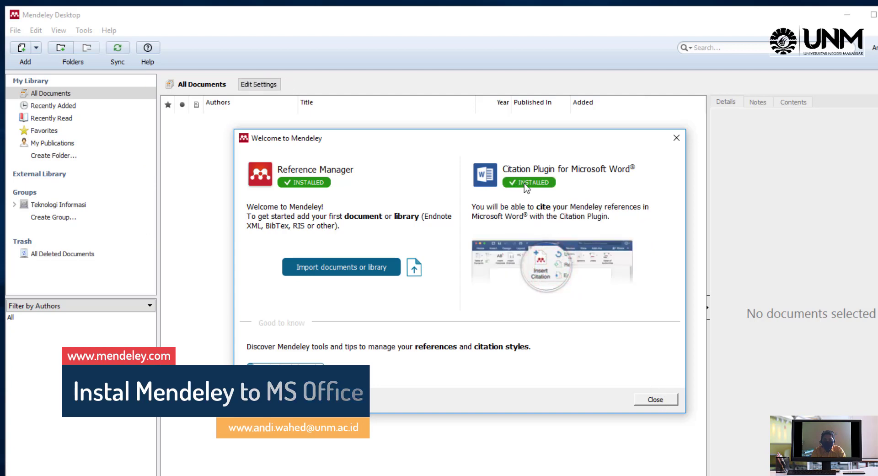
pyautogui.click(655, 401)
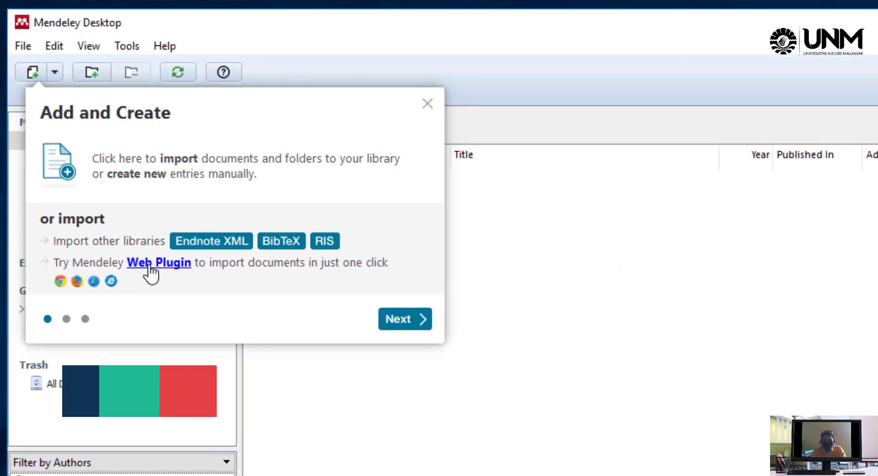
pyautogui.click(149, 265)
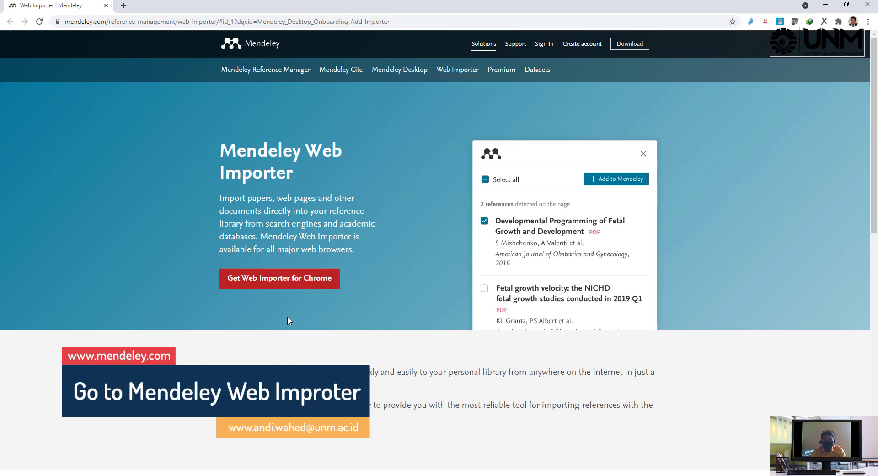
# Add the Mendeley Web Importer extension to Chrome from the Chrome Web Store, then return to the importer page
pyautogui.rightClick(288, 284)
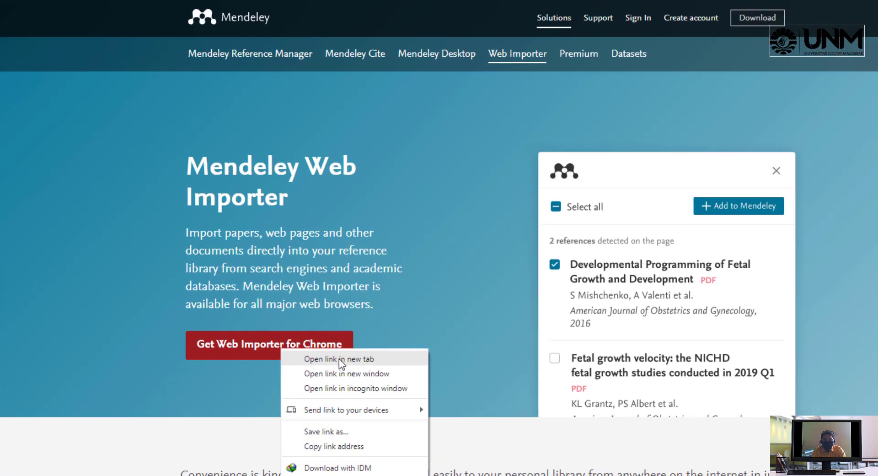
pyautogui.click(339, 359)
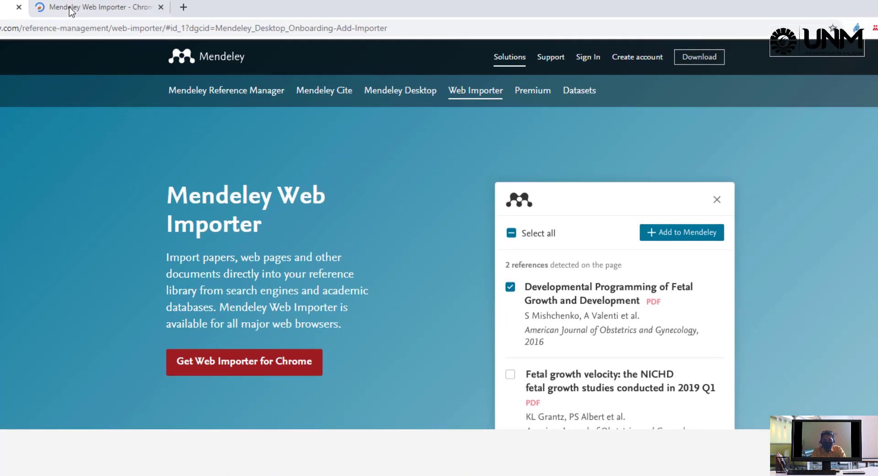
pyautogui.click(90, 9)
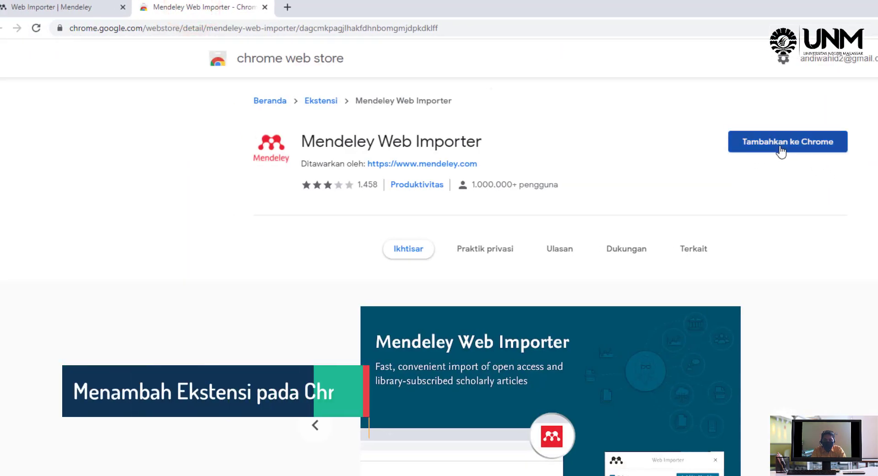
pyautogui.click(780, 145)
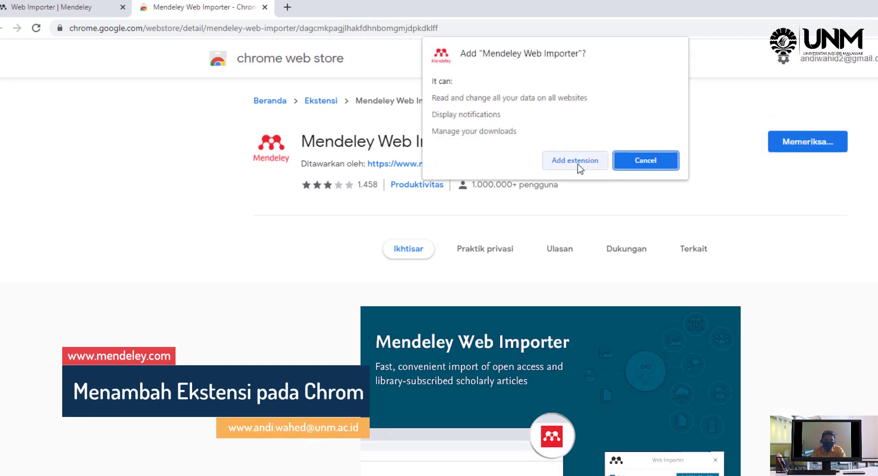
pyautogui.click(578, 164)
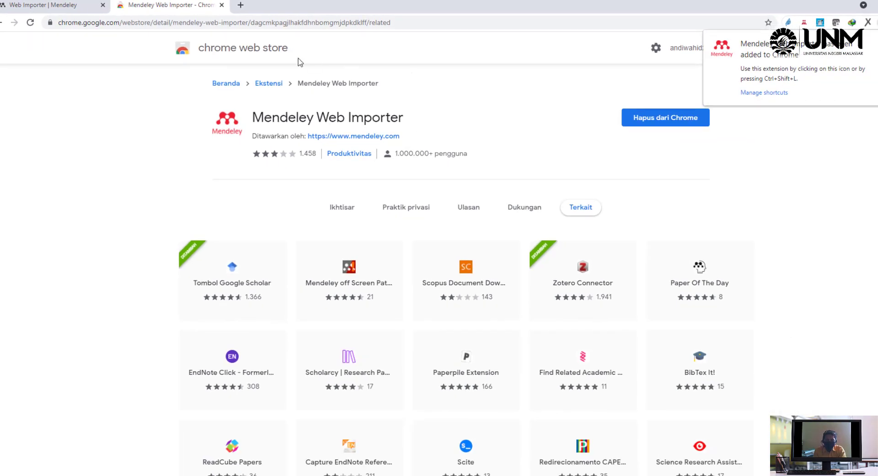
pyautogui.click(50, 8)
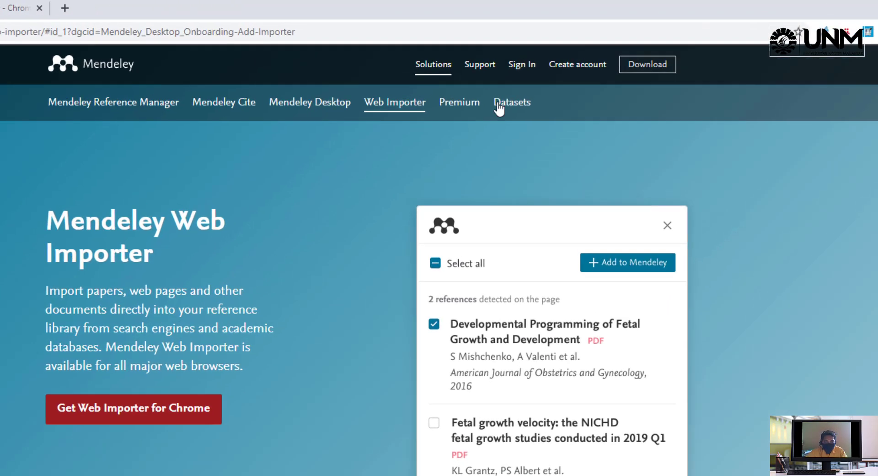
# Sign in to Mendeley web via Elsevier using the saved account and its password
pyautogui.click(517, 73)
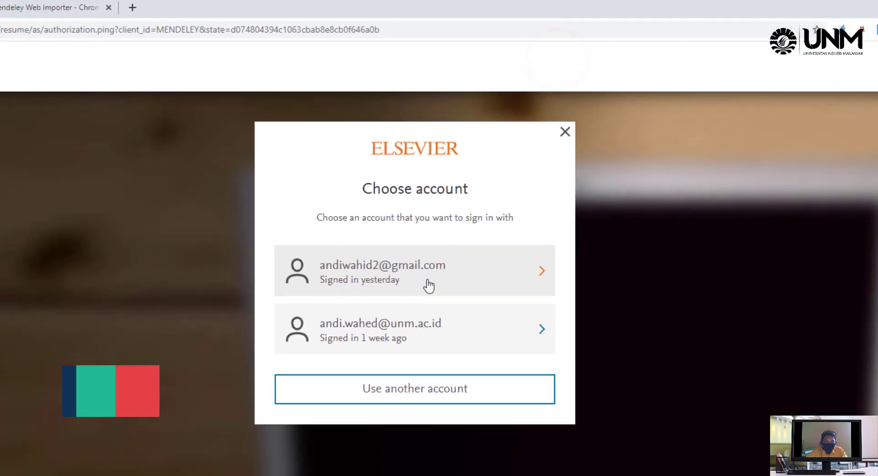
pyautogui.click(373, 316)
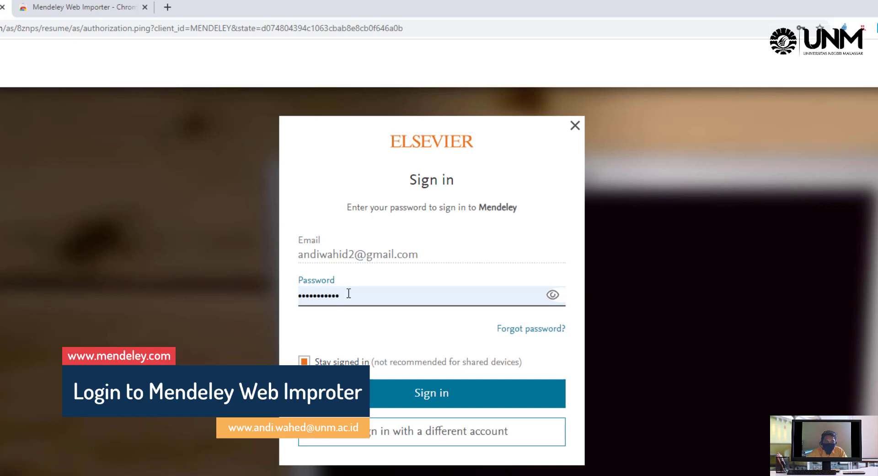
pyautogui.click(442, 402)
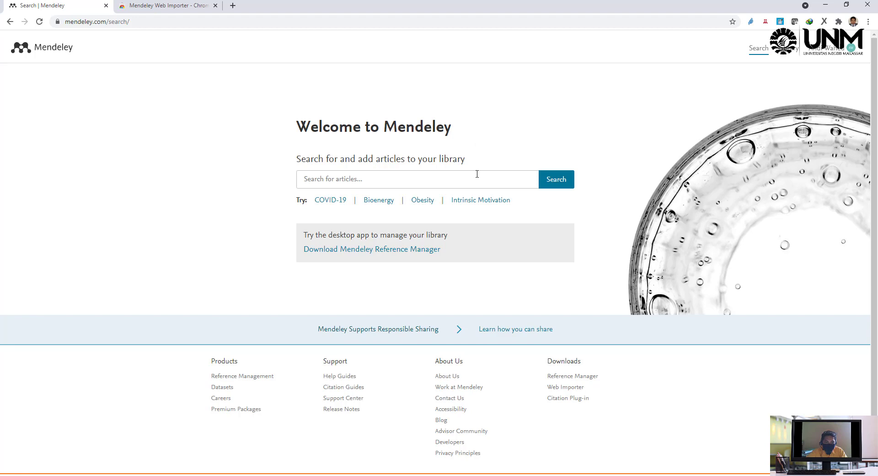
# Search Mendeley web articles for 'Teknologi Informasi'
pyautogui.click(344, 179)
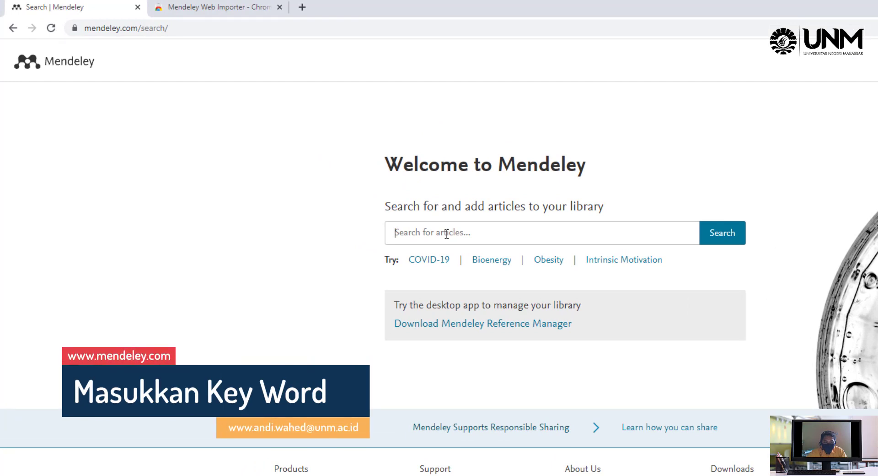
pyautogui.write('Teknologi Informasi')
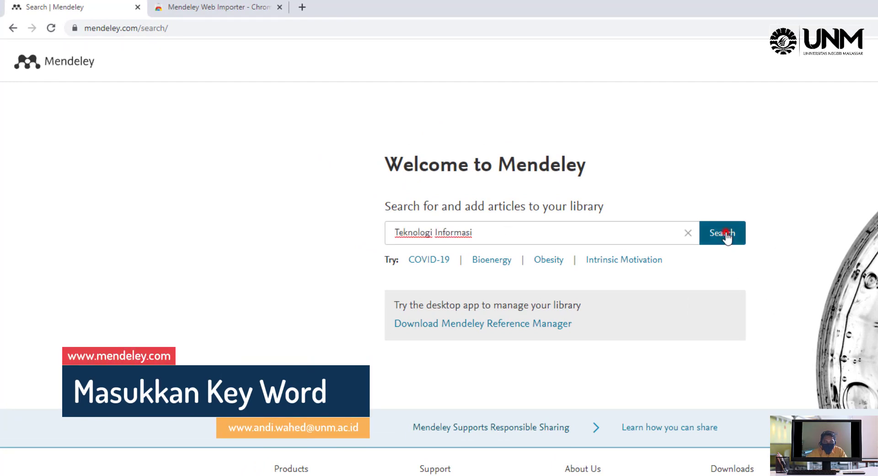
pyautogui.click(727, 233)
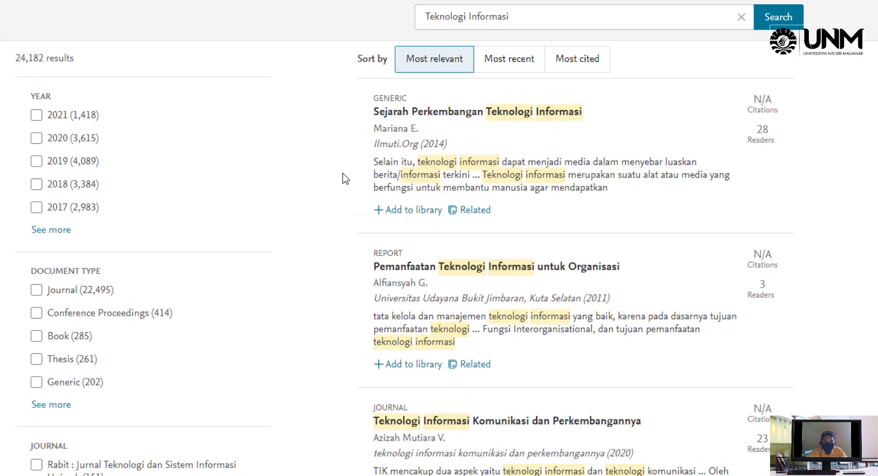
# Open the abstract of 'Pengembangan Tata Usaha berbasis Teknologi Informasi' from the results
pyautogui.scroll(-7, 342, 173)
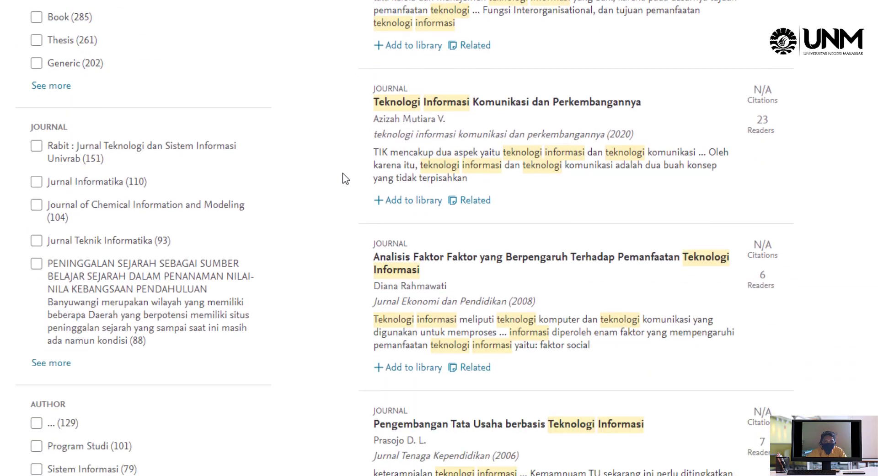
pyautogui.scroll(7, 342, 173)
pyautogui.scroll(-10, 342, 172)
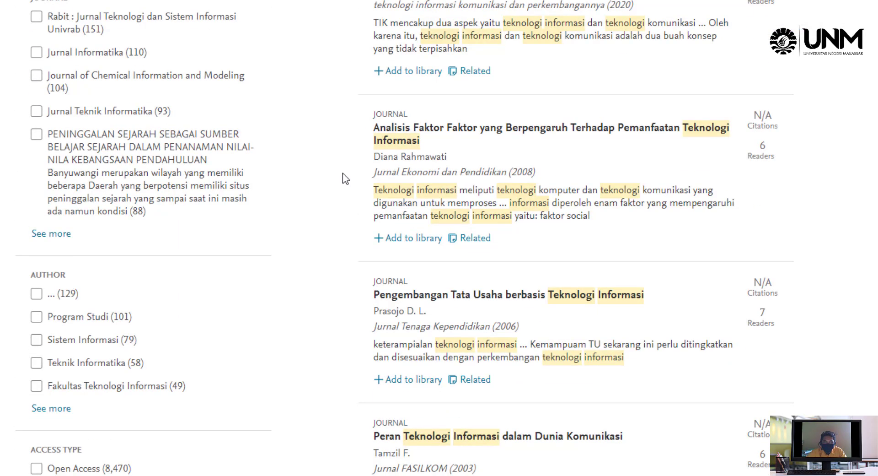
pyautogui.scroll(-1, 342, 173)
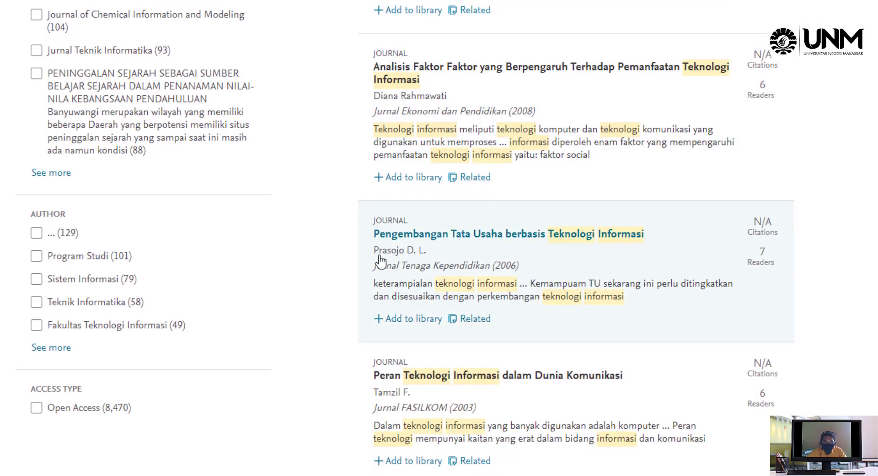
pyautogui.click(472, 286)
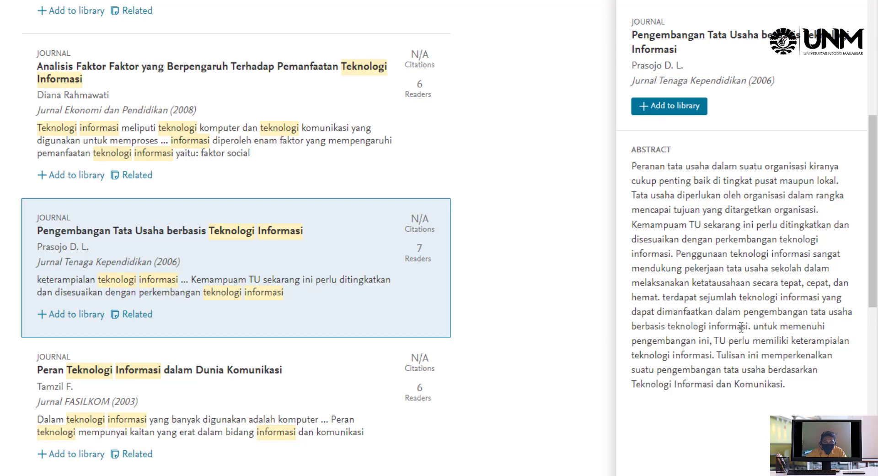
# Open 'Teknologi Informasi dan Fungsi Kepustakawanan' and select its abstract from 'Kehadiran' to 'perpustakaan.'
pyautogui.click(719, 287)
pyautogui.scroll(-7, 222, 151)
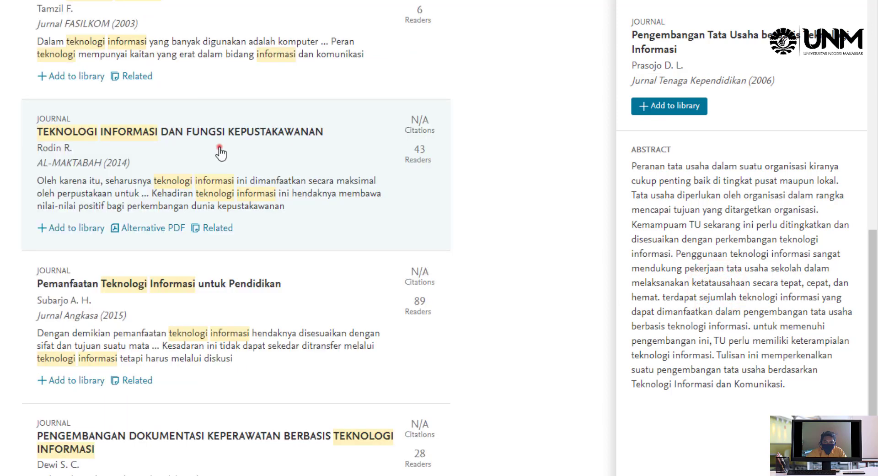
pyautogui.click(221, 150)
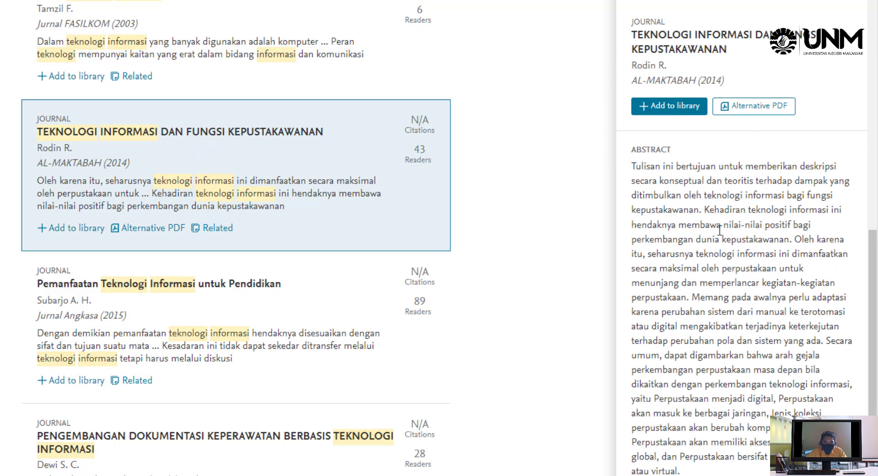
pyautogui.moveTo(705, 208); pyautogui.dragTo(692, 296)
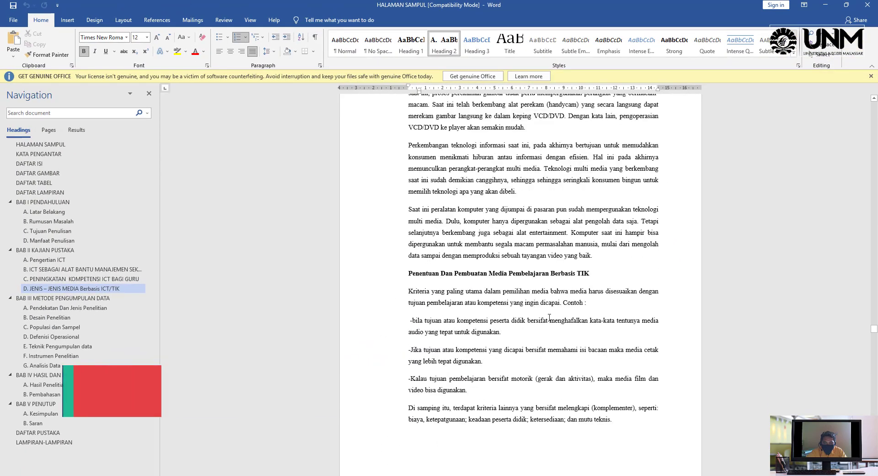
# Paste the 'Kehadiran teknologi informasi…' passage as section D's final paragraph in the document's formatting
pyautogui.scroll(-10, 549, 317)
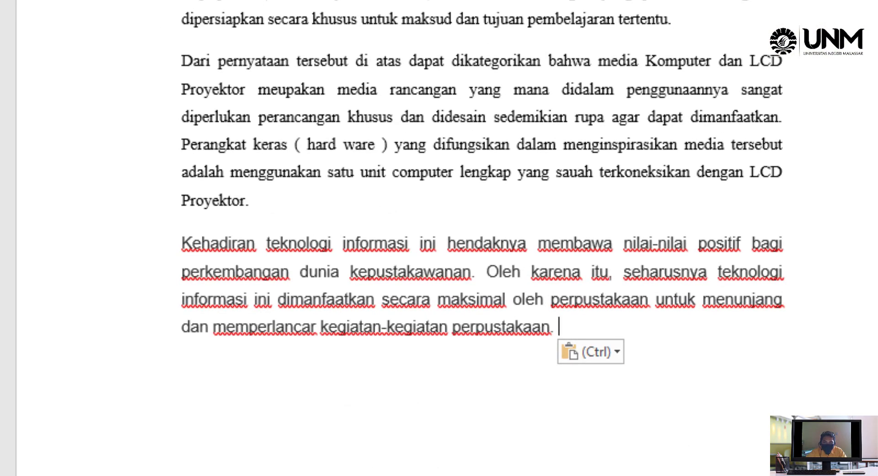
pyautogui.hotkey('ctrl', 't')
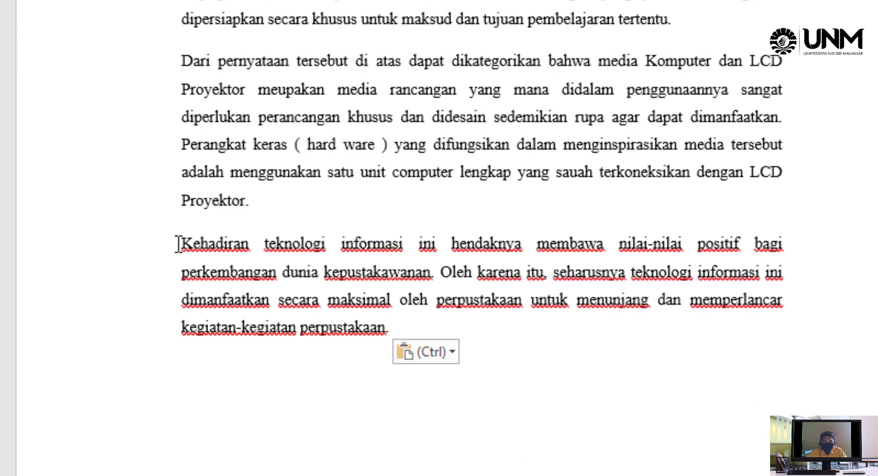
pyautogui.moveTo(179, 244); pyautogui.dragTo(392, 329)
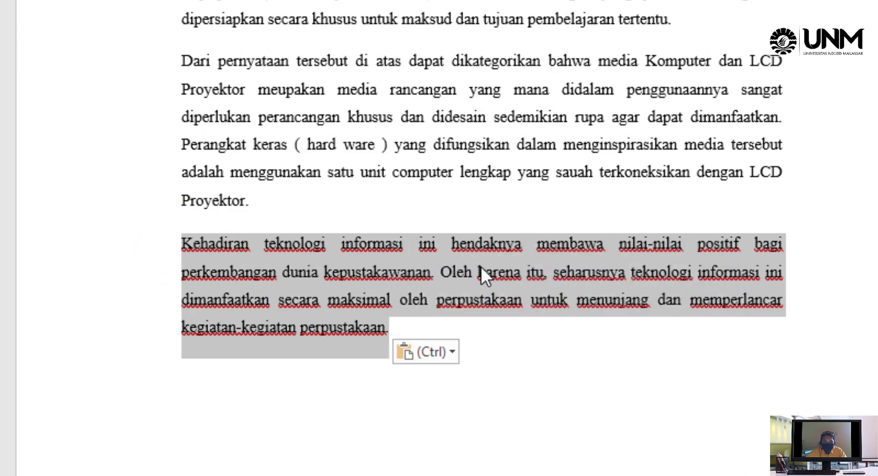
pyautogui.click(405, 327)
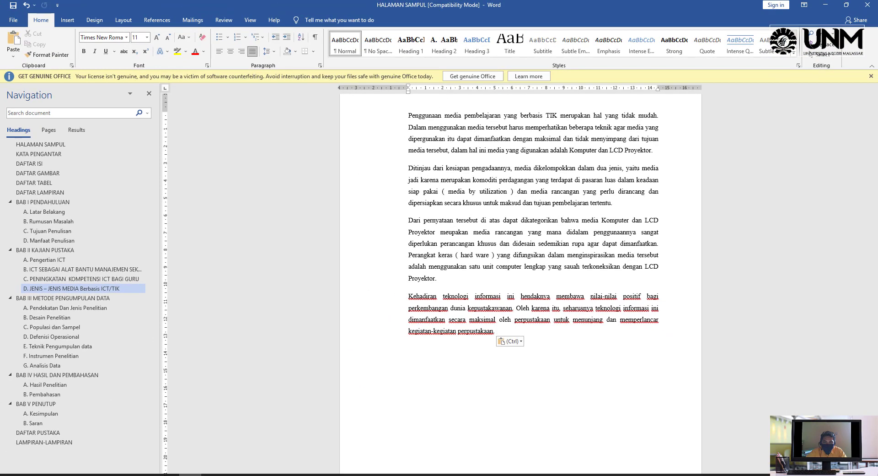
# Bring up Mendeley Desktop and step through, then close, its Add and Create tour
pyautogui.click(169, 457)
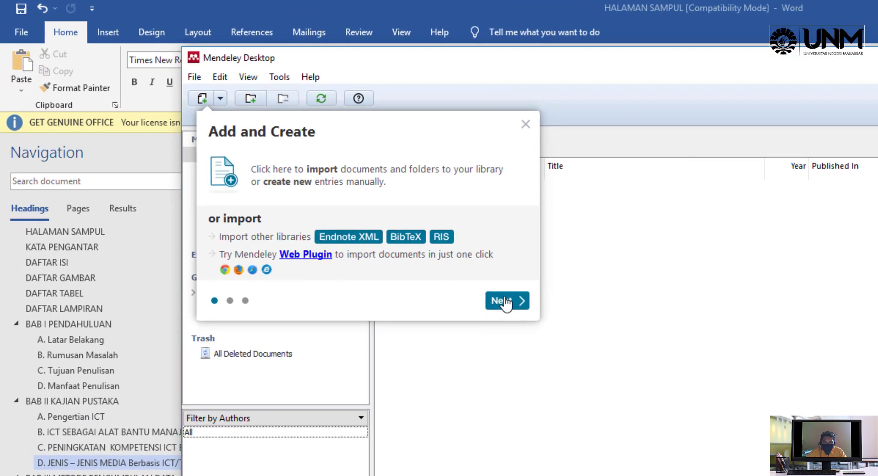
pyautogui.click(509, 303)
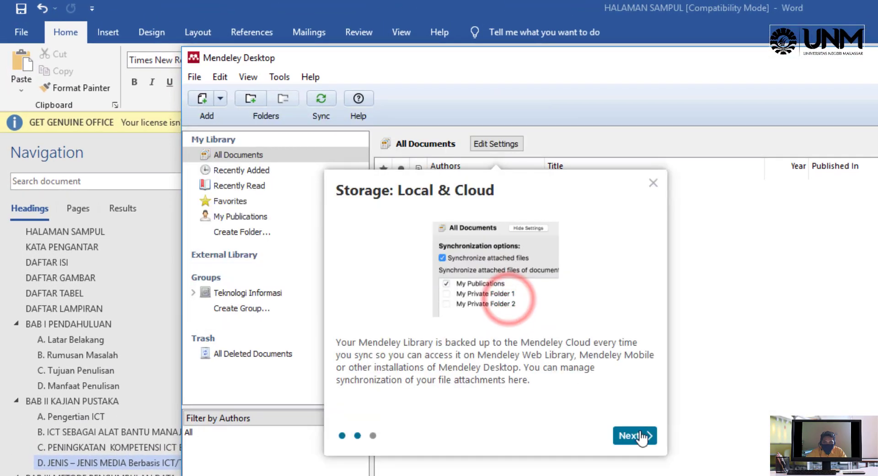
pyautogui.click(635, 433)
pyautogui.click(507, 302)
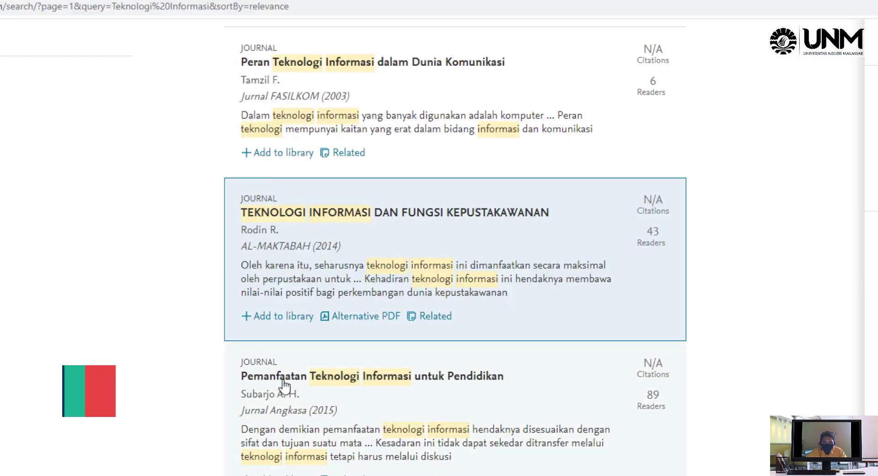
# Add the nursing documentation, Fungsi Kepustakawanan and Pengembangan Tata Usaha articles to the library
pyautogui.scroll(-7, 562, 329)
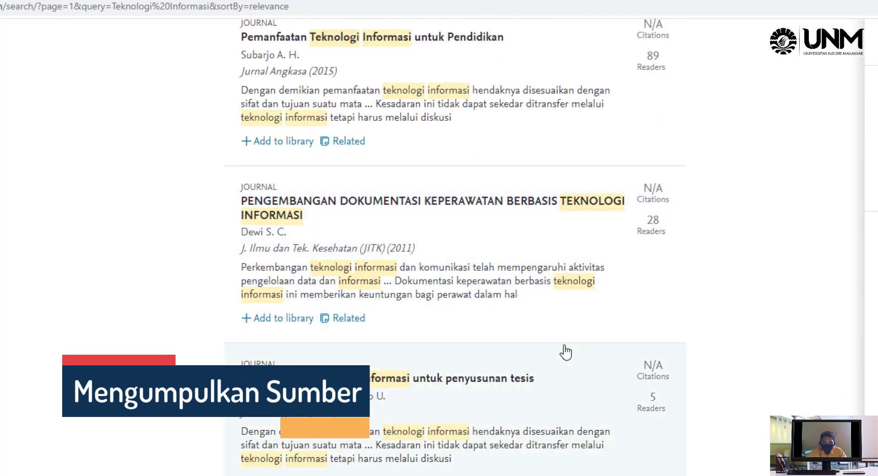
pyautogui.scroll(5, 566, 350)
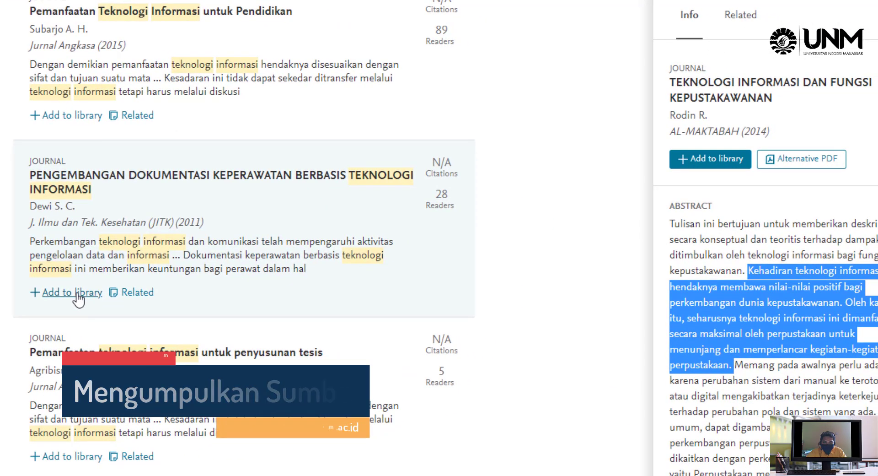
pyautogui.click(75, 292)
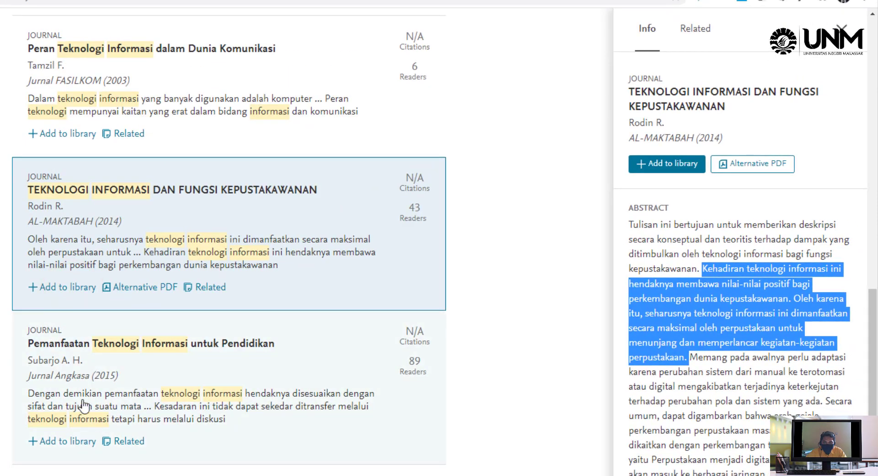
pyautogui.click(58, 292)
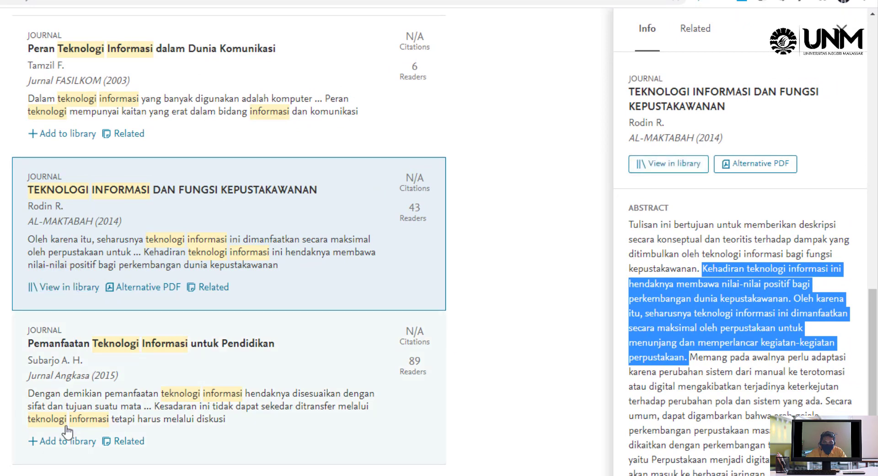
pyautogui.scroll(8, 62, 446)
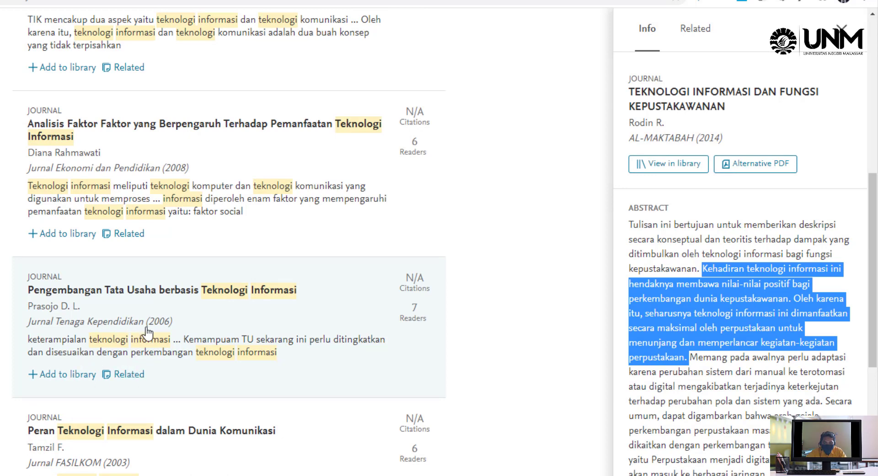
pyautogui.click(72, 383)
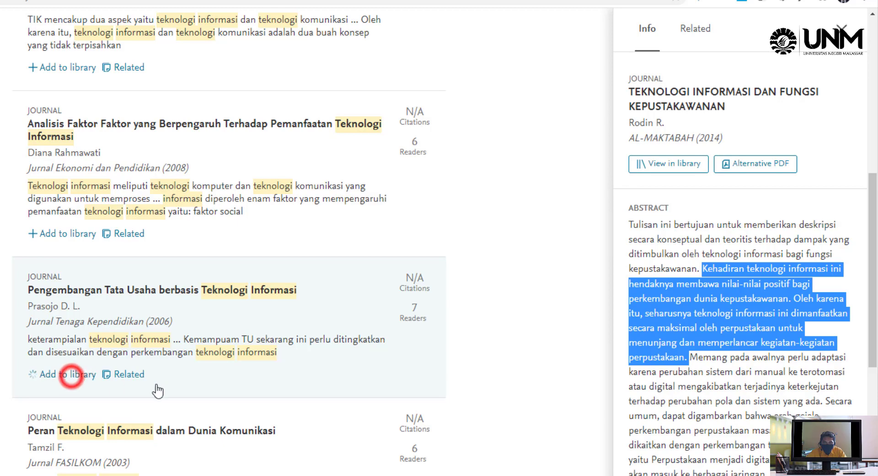
# View details of 'Teknologi Informasi Komunikasi dan Perkembangannya' and the 'Analisis Faktor Faktor' article
pyautogui.scroll(-14, 171, 388)
pyautogui.scroll(-2, 172, 391)
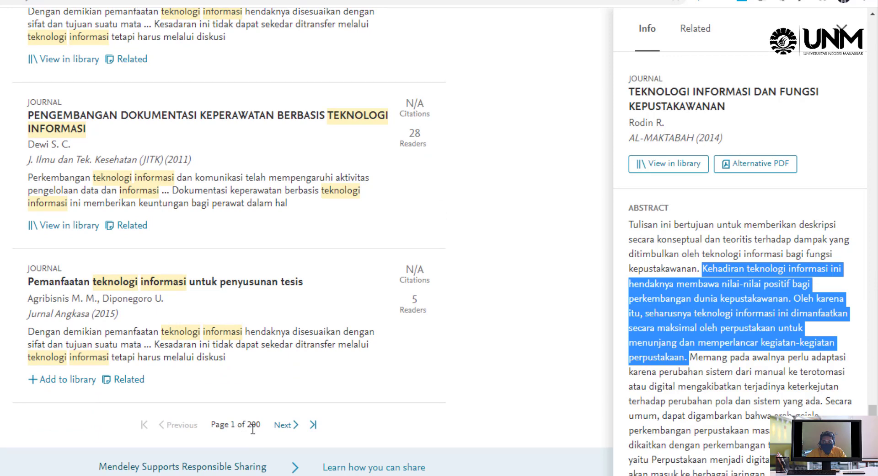
pyautogui.scroll(15, 256, 421)
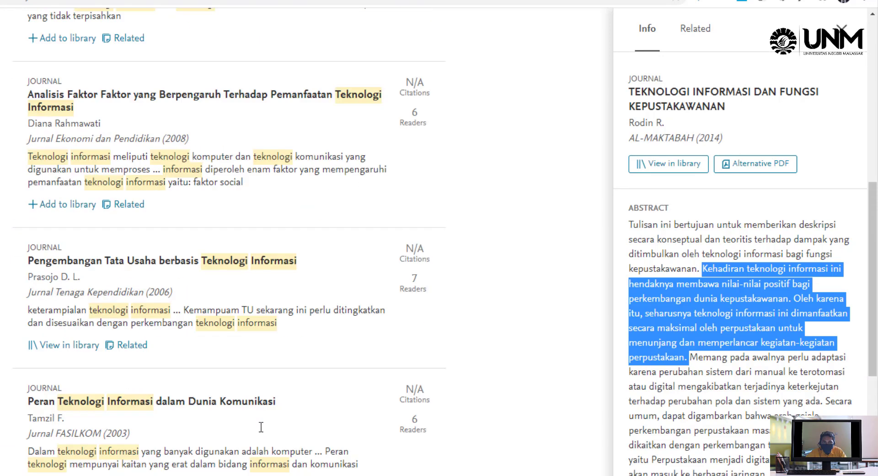
pyautogui.scroll(3, 183, 251)
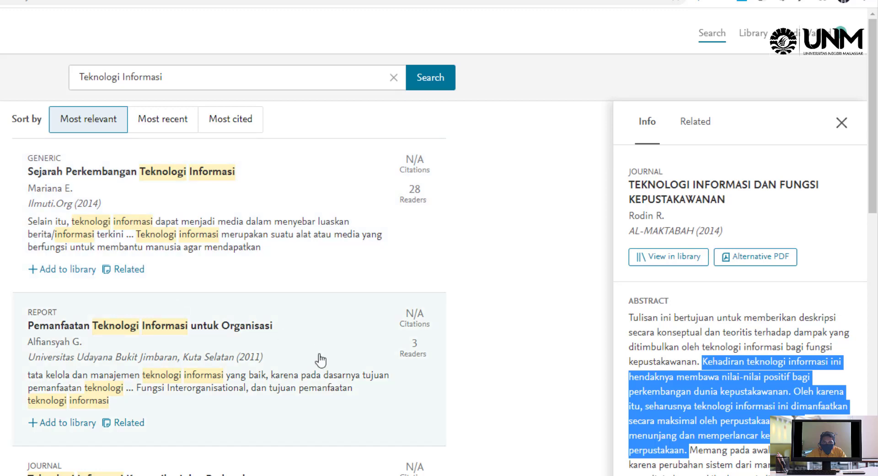
pyautogui.scroll(-4, 315, 366)
pyautogui.click(268, 374)
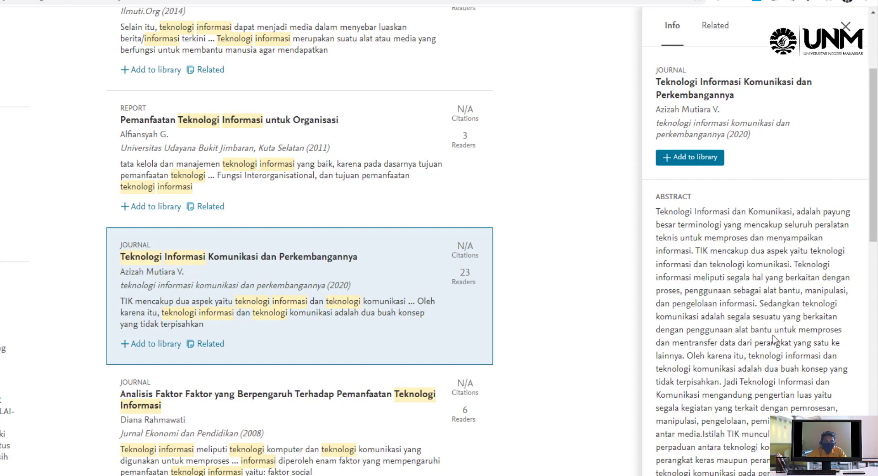
pyautogui.click(328, 428)
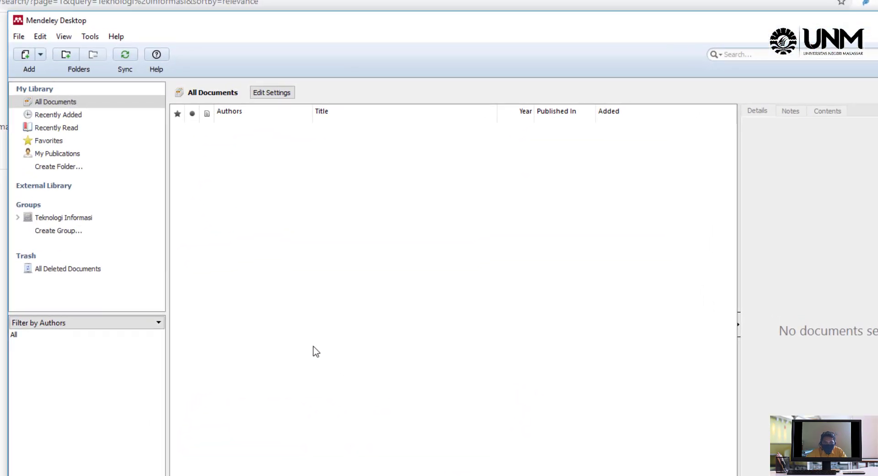
# Create a 'Teknologi Infromasi' library folder and sync the library with Mendeley Web
pyautogui.click(63, 55)
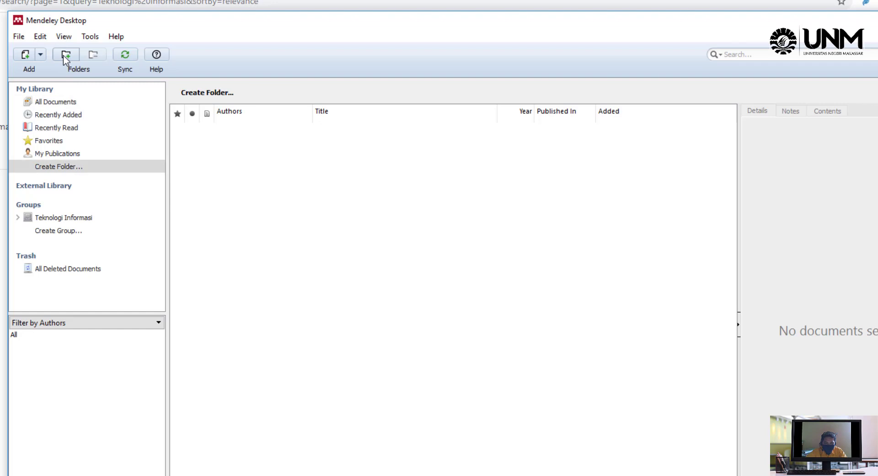
pyautogui.click(64, 55)
pyautogui.write('Teknologi Infromasi')
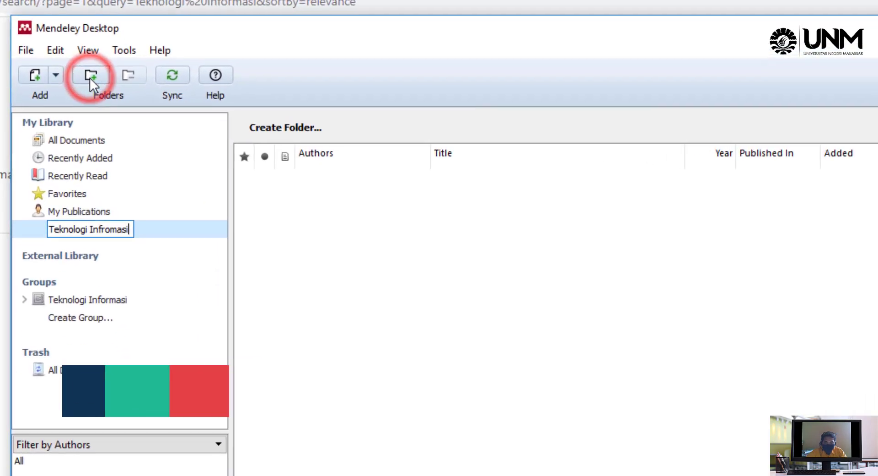
pyautogui.press('Return')
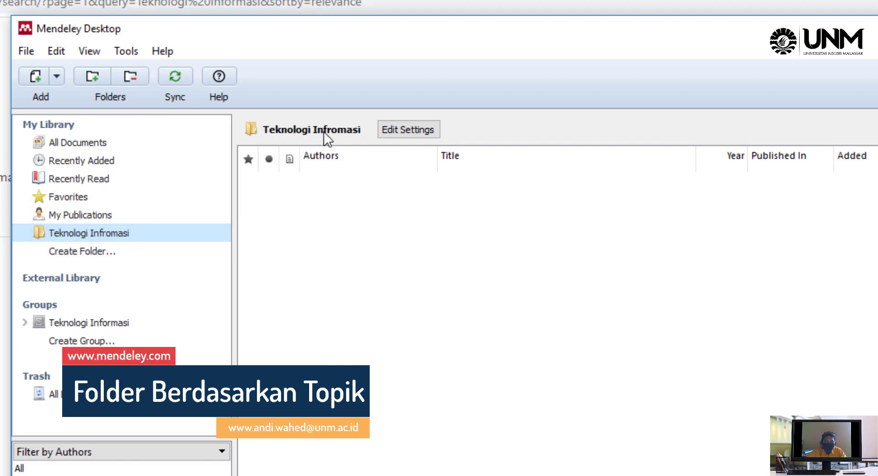
pyautogui.click(405, 130)
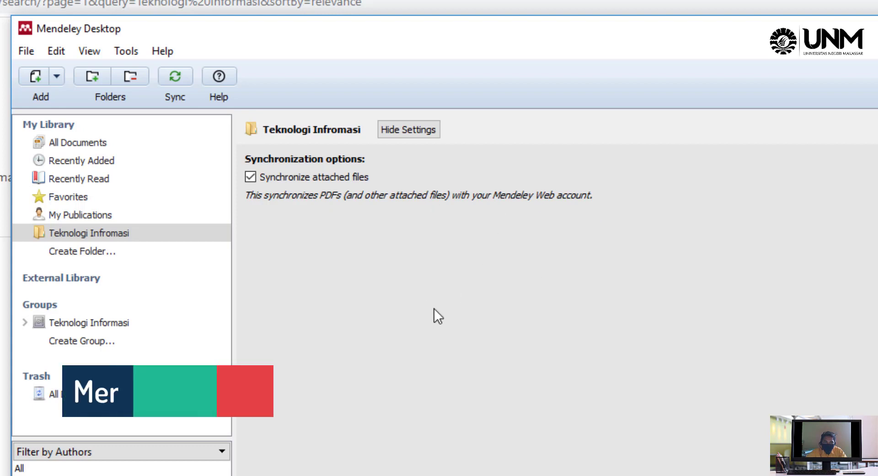
pyautogui.click(174, 77)
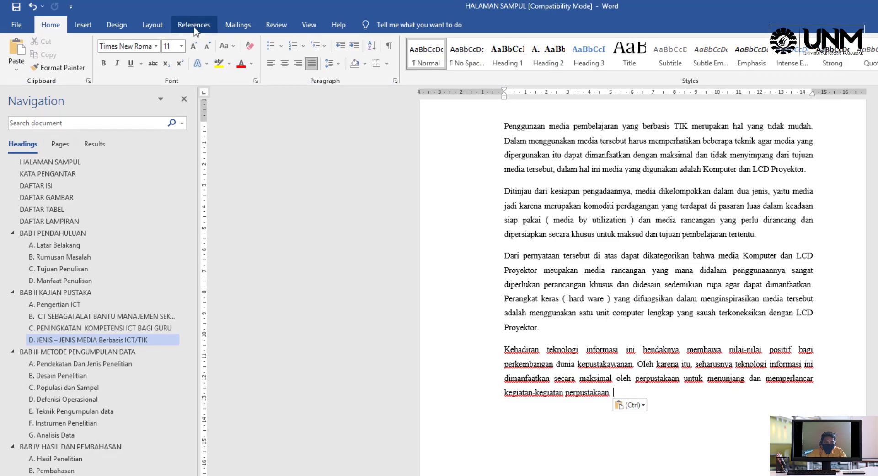
# Cite the 2011 nursing-documentation article from Mendeley at the end of the quoted passage
pyautogui.click(194, 27)
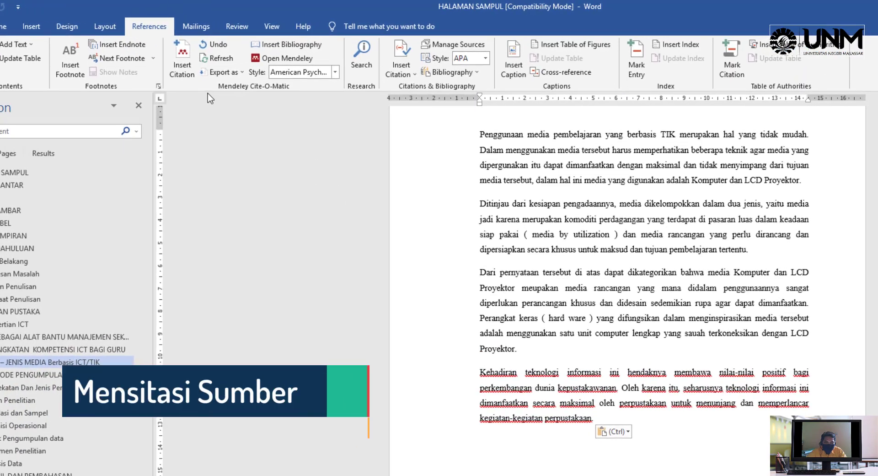
pyautogui.click(182, 59)
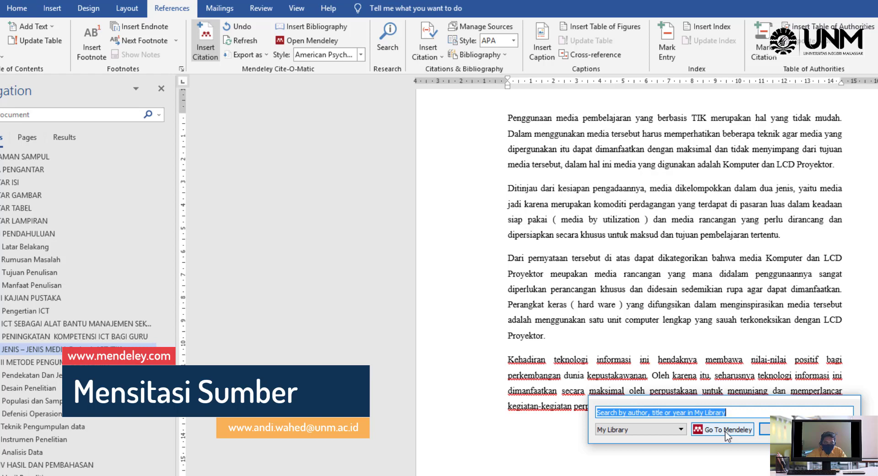
pyautogui.click(726, 431)
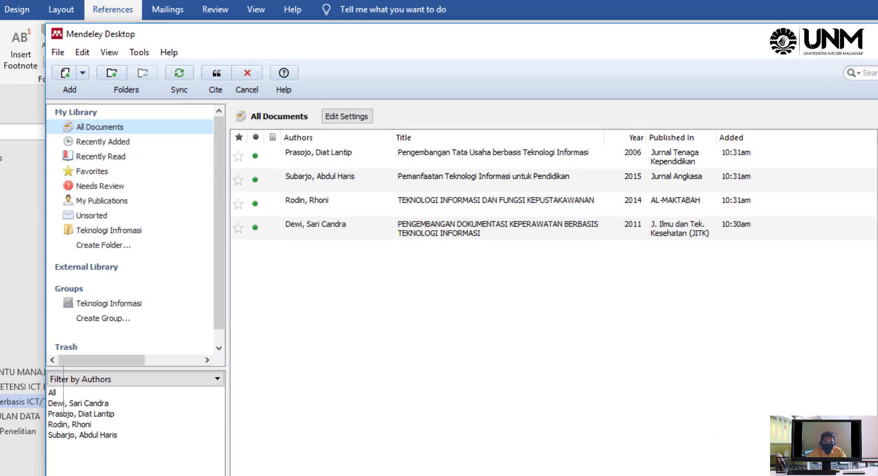
pyautogui.click(317, 227)
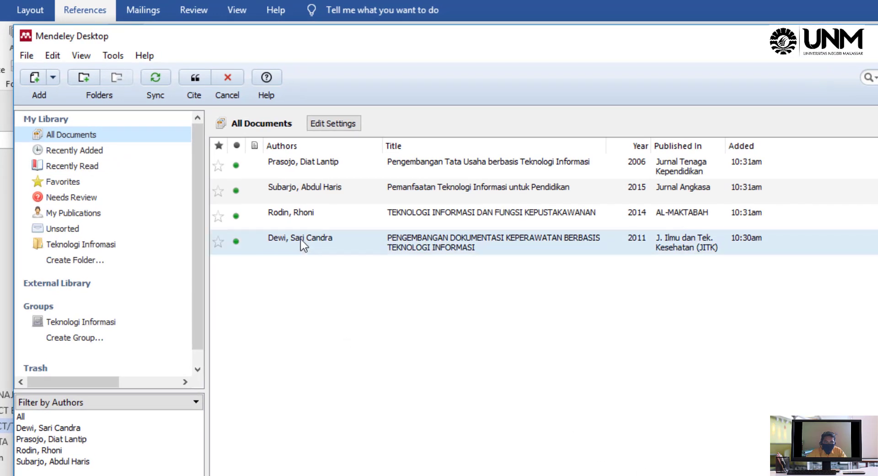
pyautogui.click(300, 238)
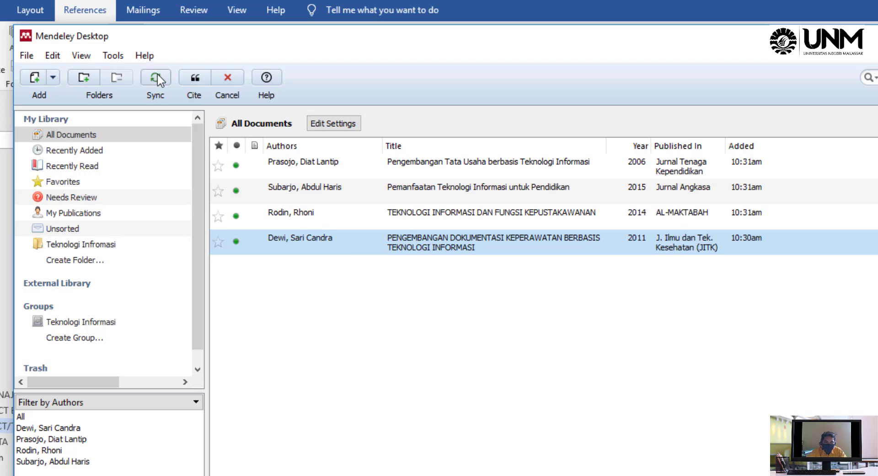
pyautogui.click(196, 78)
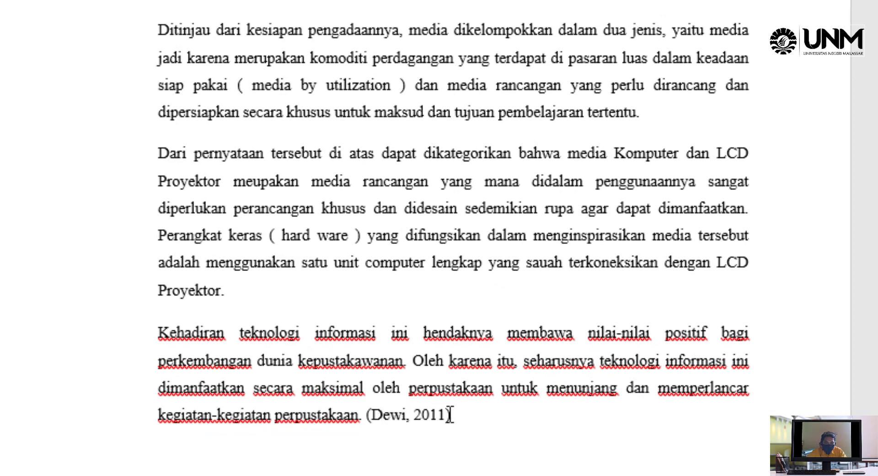
# Start a new empty line after the inserted citation
pyautogui.click(502, 420)
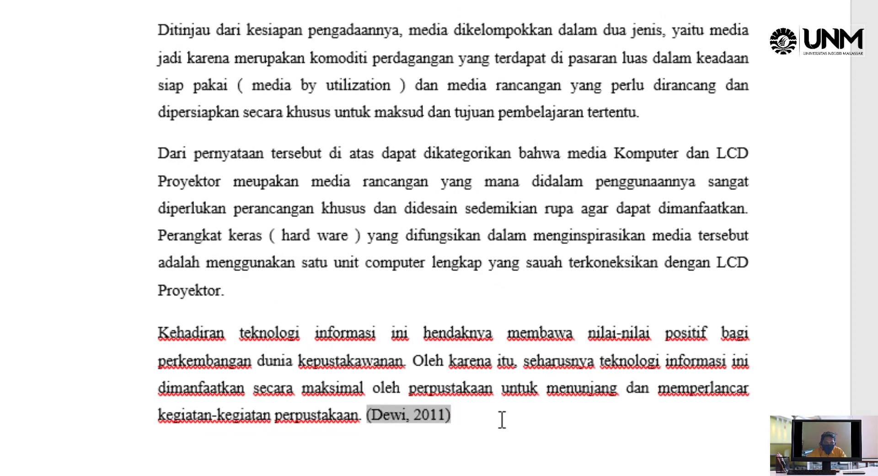
pyautogui.click(502, 420)
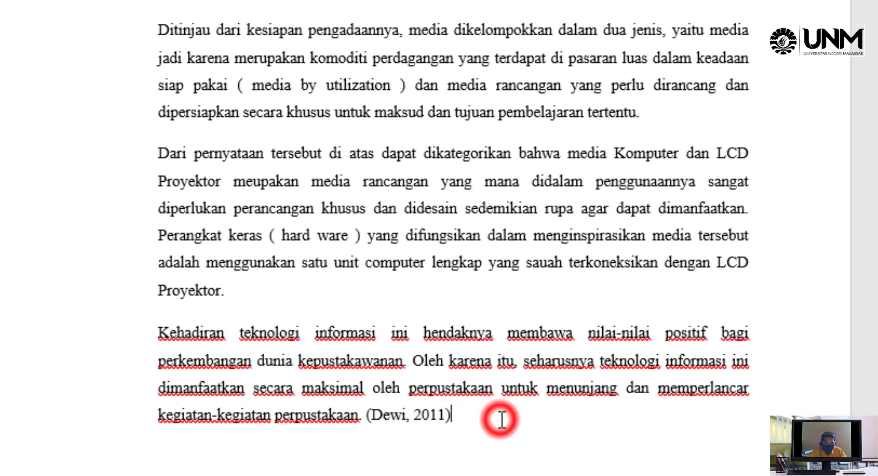
pyautogui.press('Return')
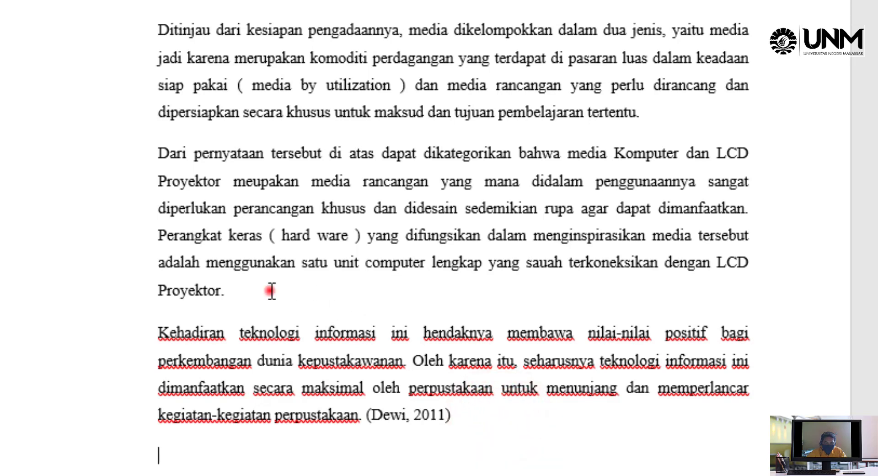
# Cite the 2014 'Teknologi Informasi dan Fungsi Kepustakawanan' article right after 'Proyektor.' in the hardware paragraph
pyautogui.click(271, 290)
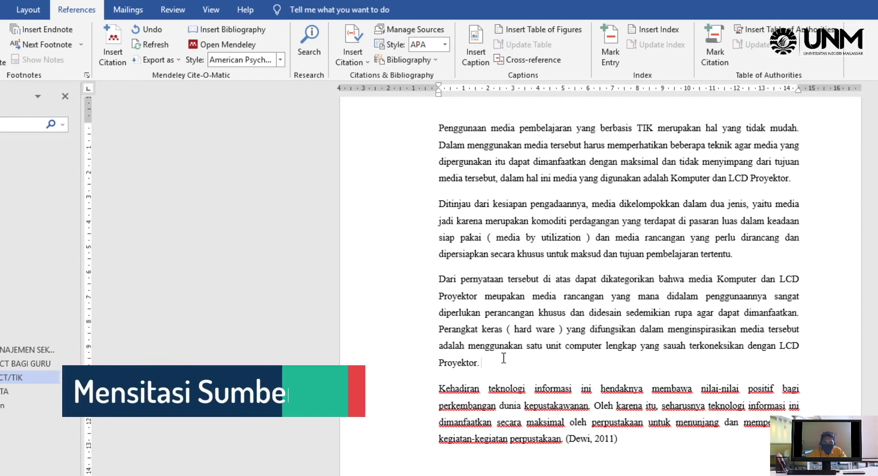
pyautogui.click(113, 37)
pyautogui.click(577, 400)
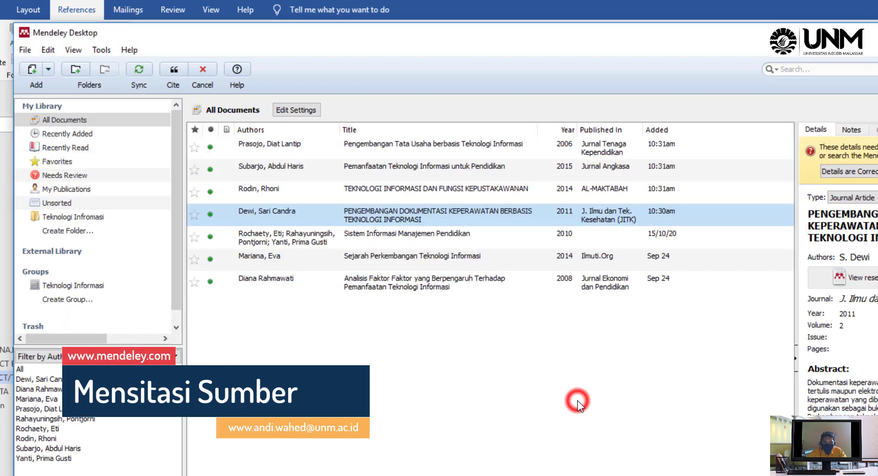
pyautogui.click(266, 192)
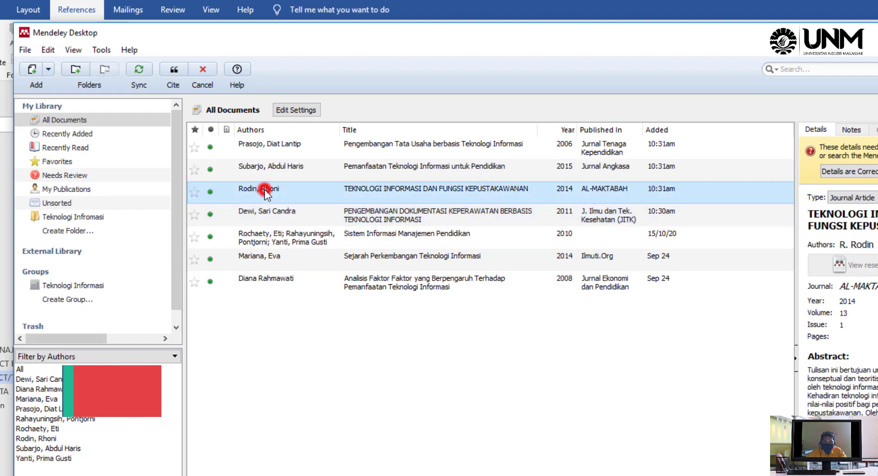
pyautogui.click(170, 72)
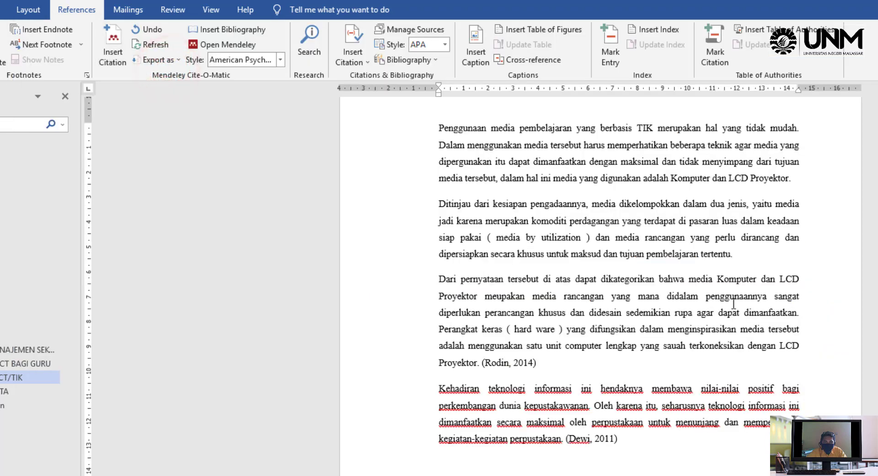
pyautogui.click(741, 256)
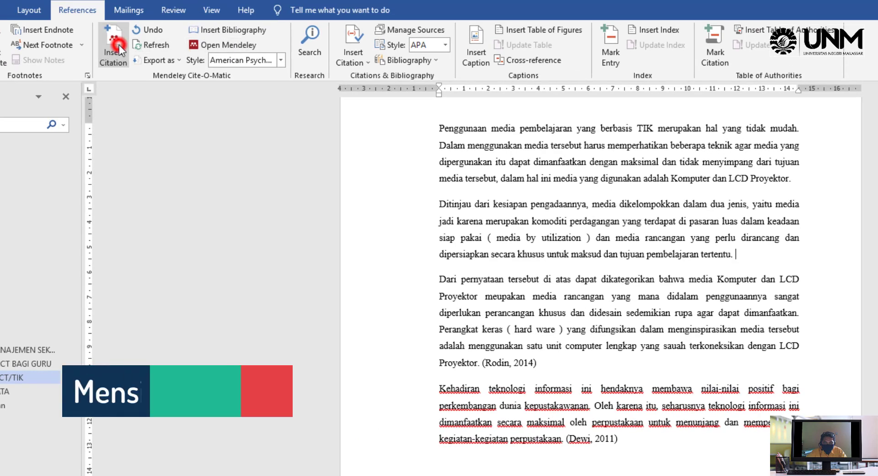
# Cite the 2014 'Sejarah Perkembangan Teknologi Informasi' article after 'tertentu.', then begin a 'paragraf kesimpulan' line below
pyautogui.click(113, 46)
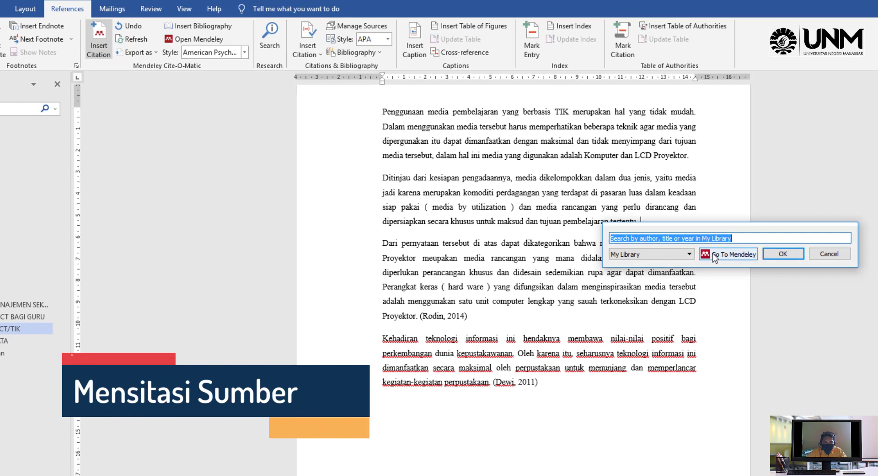
pyautogui.click(713, 254)
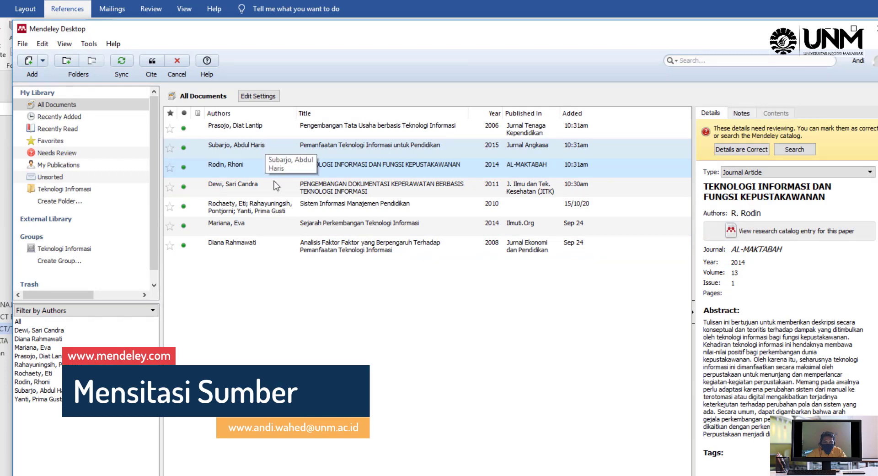
pyautogui.click(268, 224)
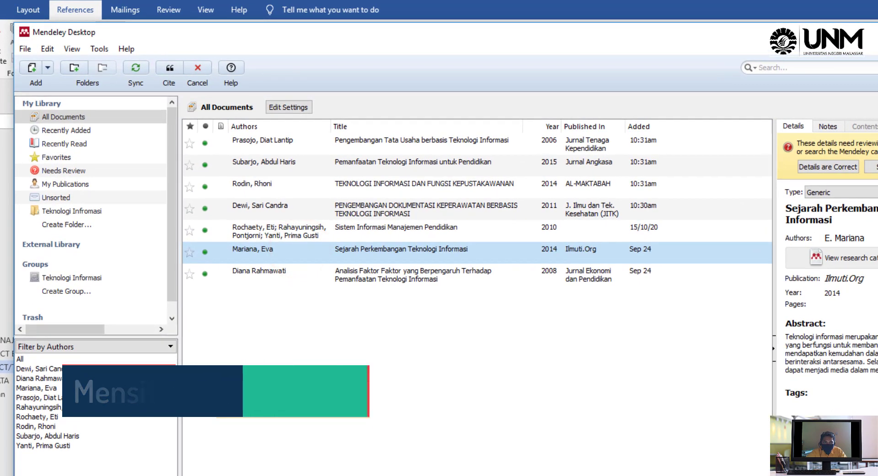
pyautogui.click(161, 66)
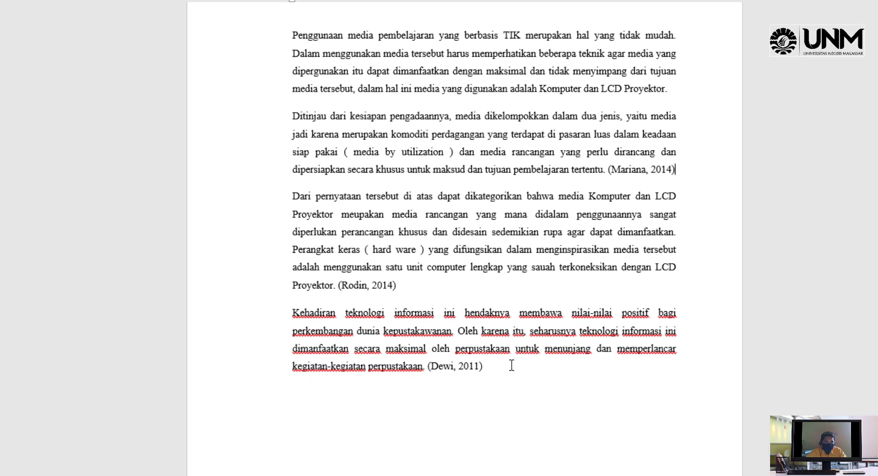
pyautogui.click(511, 375)
pyautogui.write('paragraf kesimp')
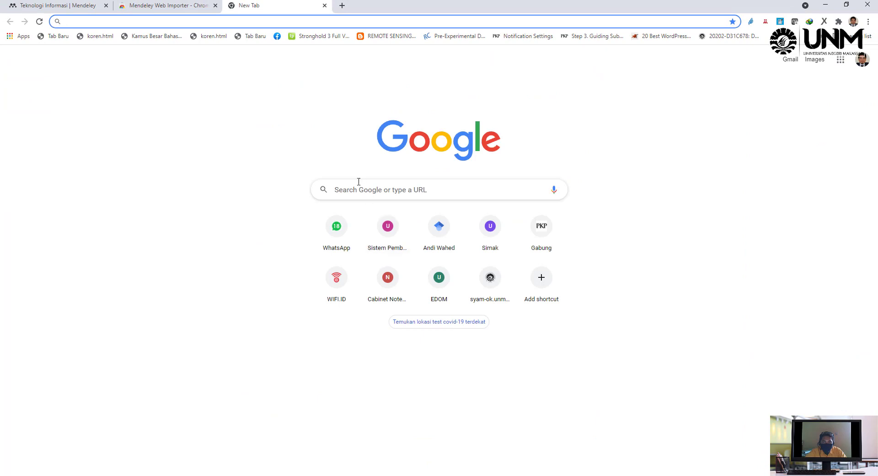
# Search Google from the new tab and open Google Cendekia via its suggestion
pyautogui.click(359, 188)
pyautogui.write('goggle')
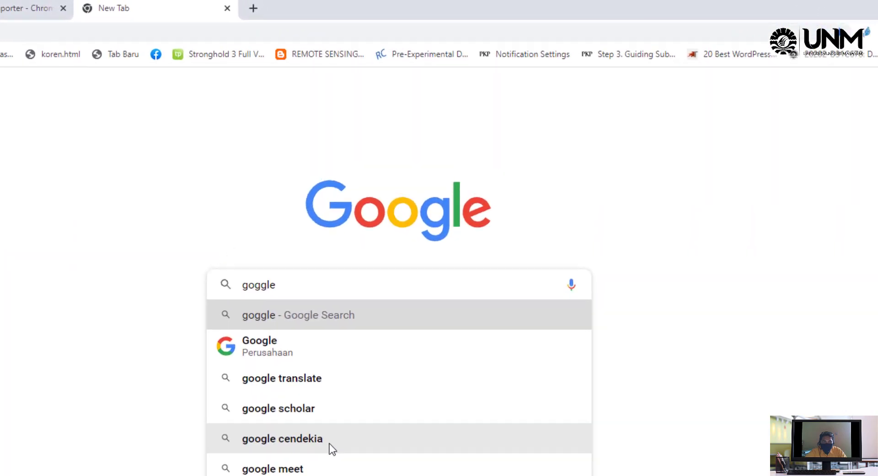
pyautogui.click(388, 316)
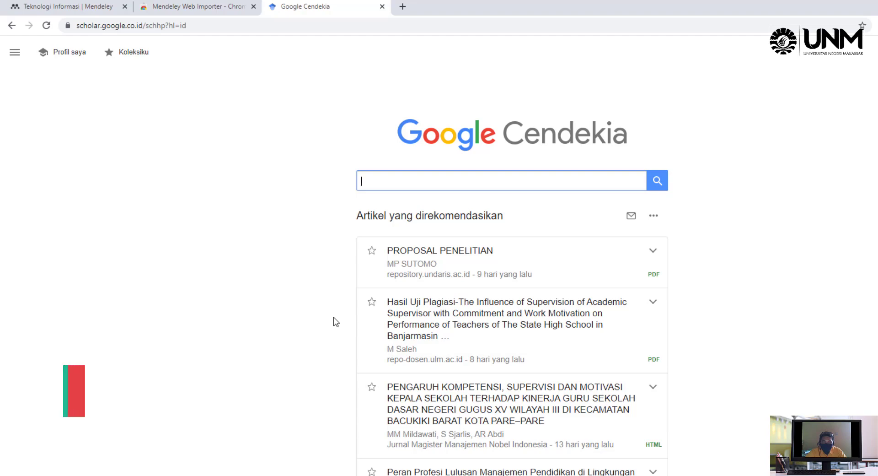
# Search Google Scholar for an author's name and scroll through the roughly 224 results
pyautogui.write('andi wahed')
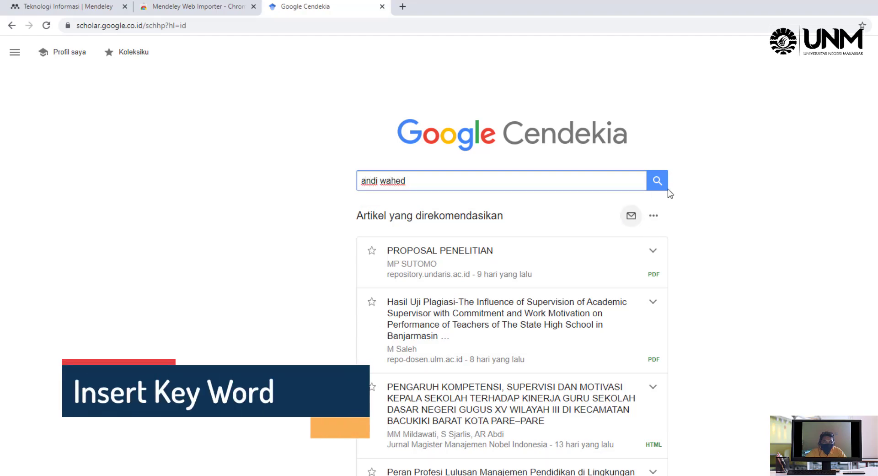
pyautogui.click(657, 180)
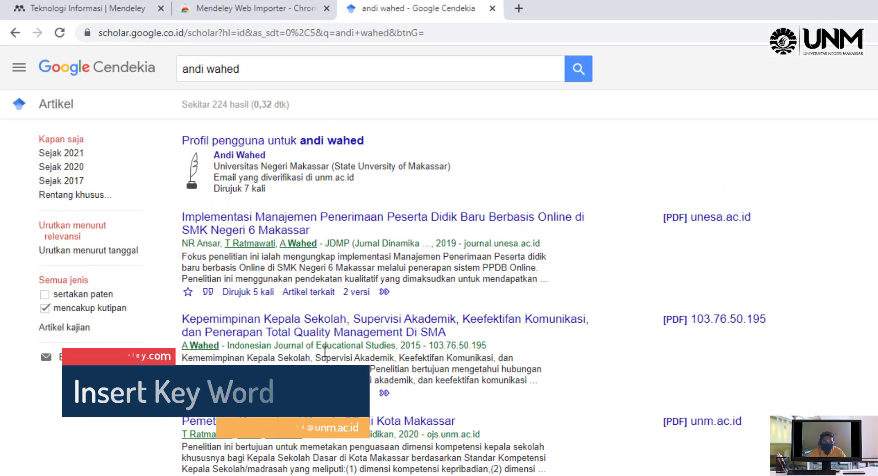
pyautogui.scroll(-2, 308, 471)
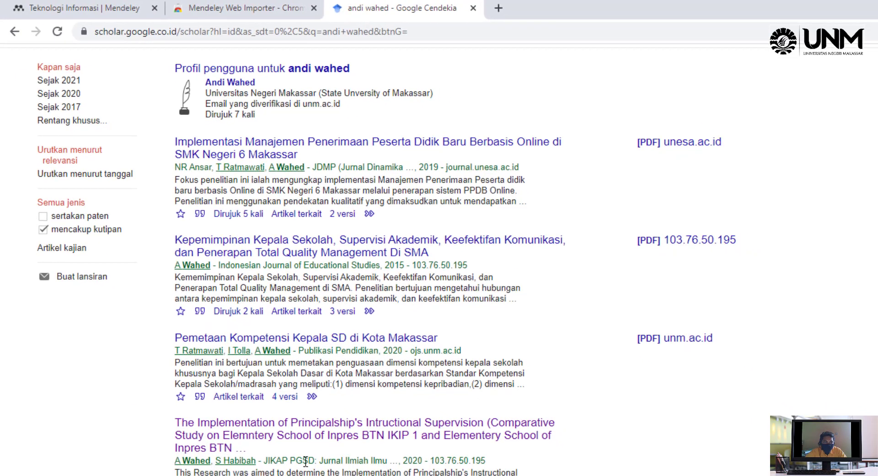
pyautogui.scroll(-2, 320, 471)
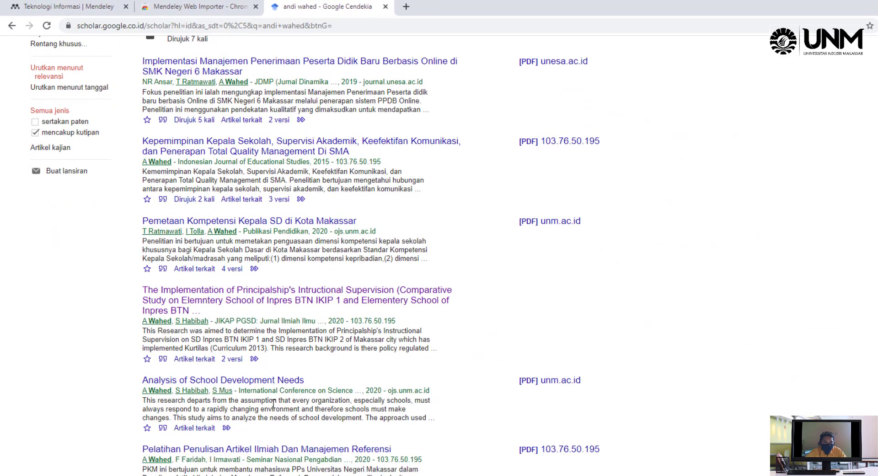
pyautogui.scroll(-1, 273, 403)
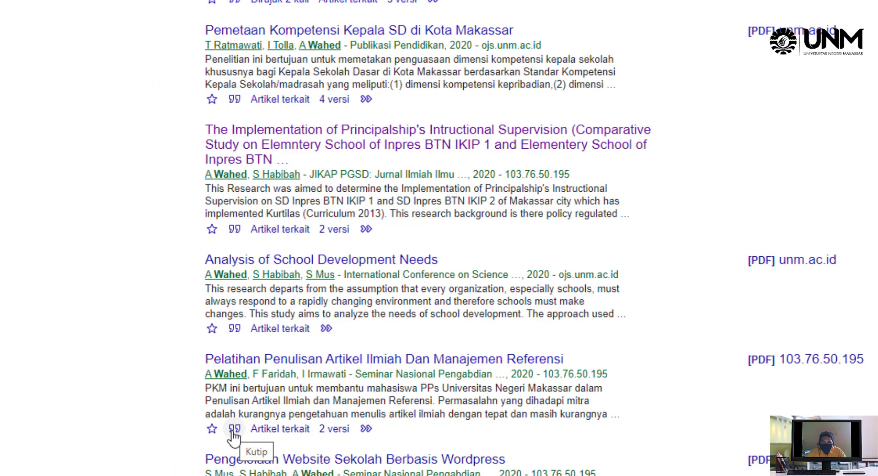
# Export the 2020 reference-management training paper's citation in RefMan format as 'manajemen referensi' in Documents
pyautogui.click(234, 434)
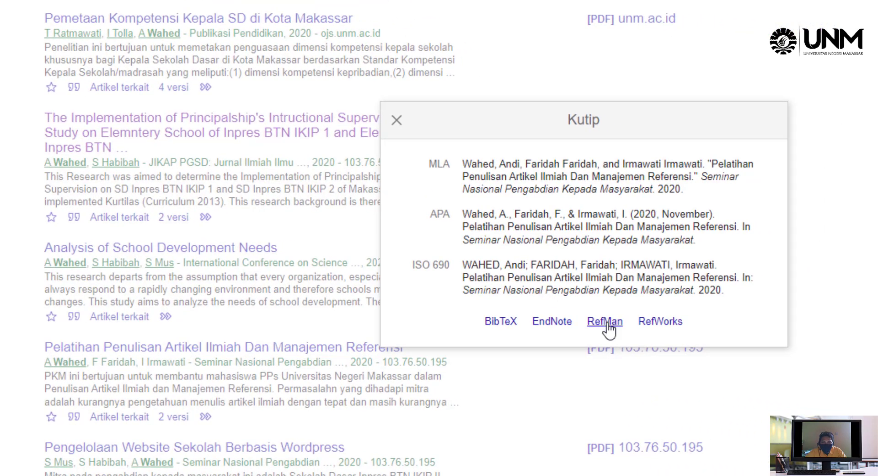
pyautogui.click(605, 321)
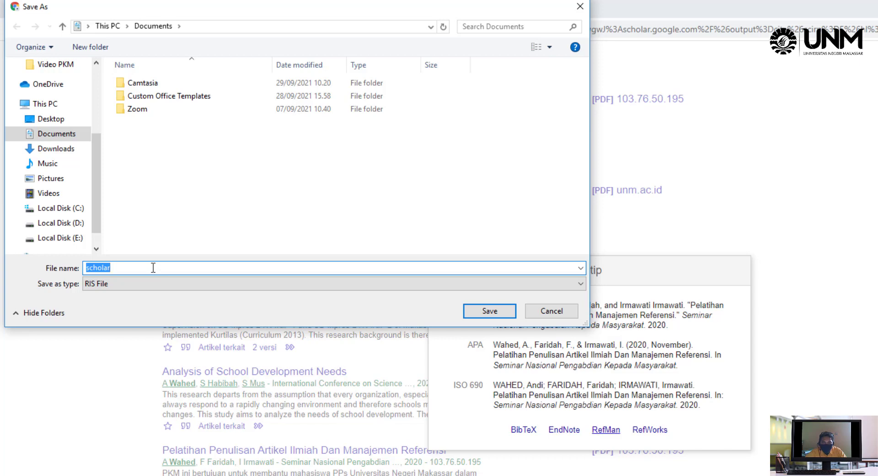
pyautogui.write('ma')
pyautogui.press('BackSpace')
pyautogui.press('BackSpace')
pyautogui.write('manajmejemen referens')
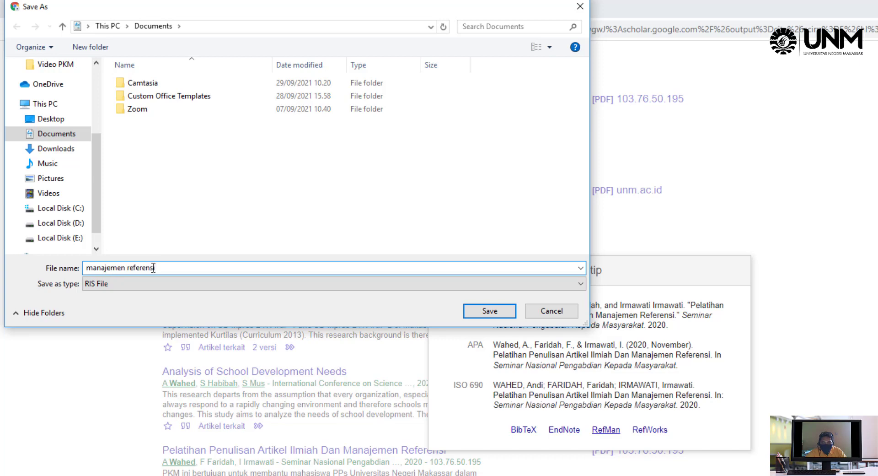
pyautogui.write('i')
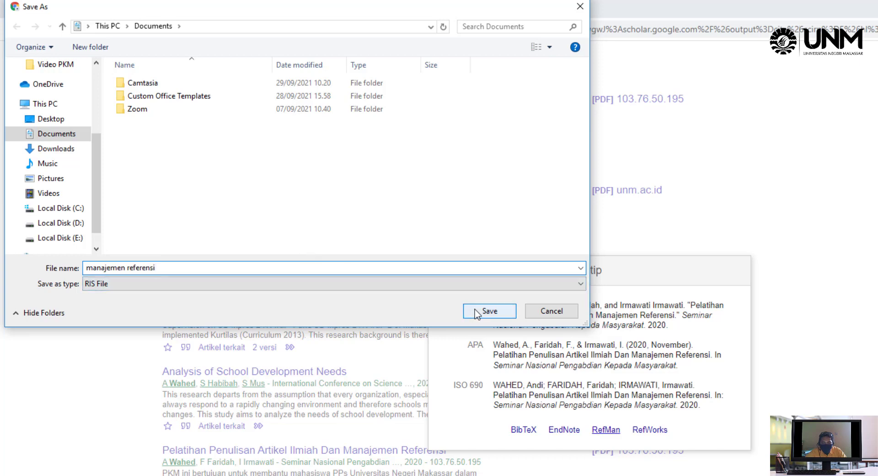
pyautogui.click(488, 311)
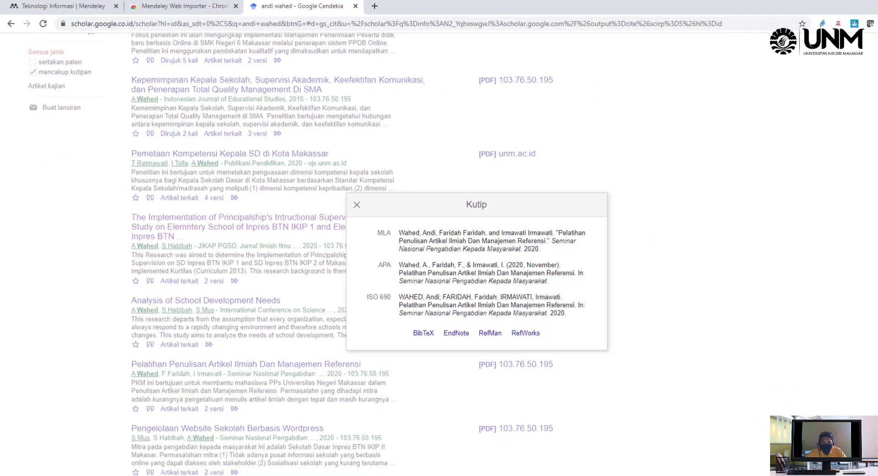
# Import 'manajemen referensi.ris' from Documents into Mendeley Desktop and check the new 2020 paper's details
pyautogui.moveTo(192, 474)
pyautogui.click(191, 437)
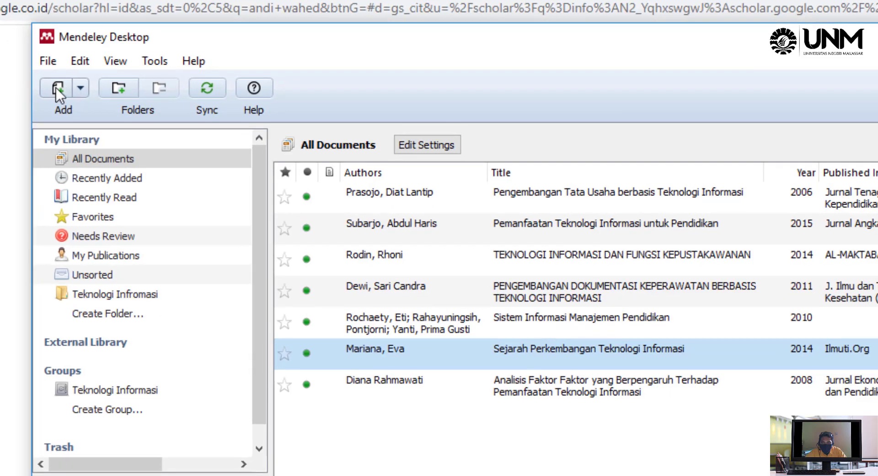
pyautogui.click(56, 87)
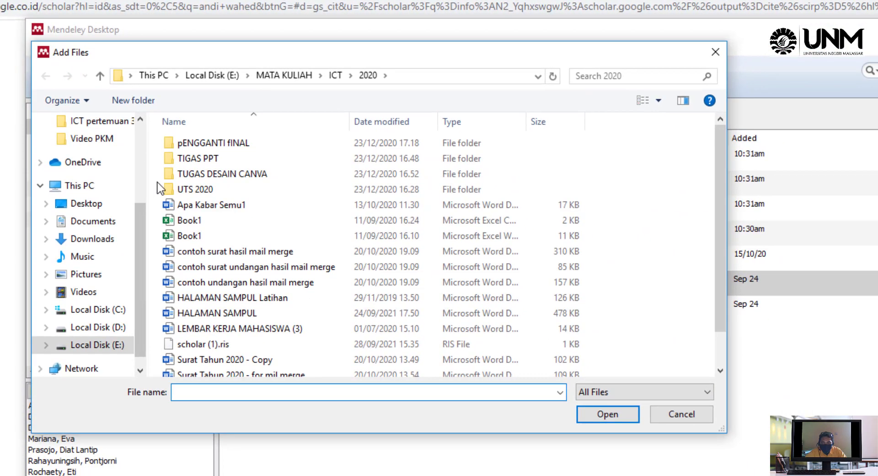
pyautogui.click(90, 223)
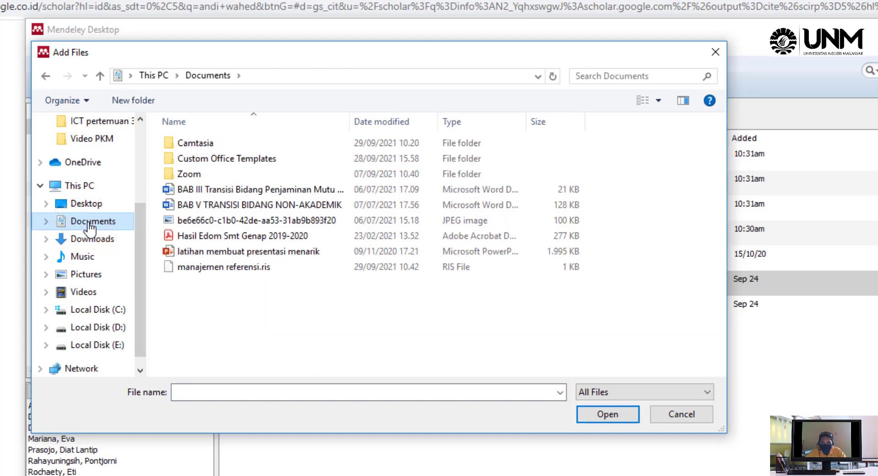
pyautogui.click(197, 268)
pyautogui.click(600, 414)
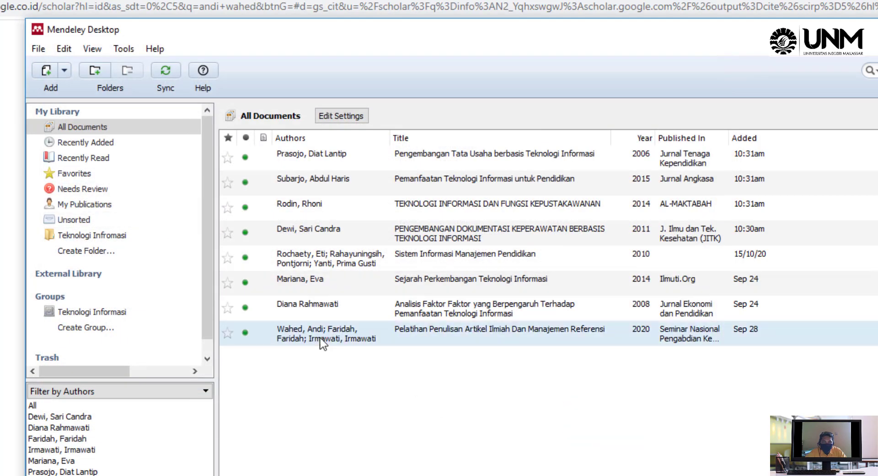
pyautogui.click(323, 342)
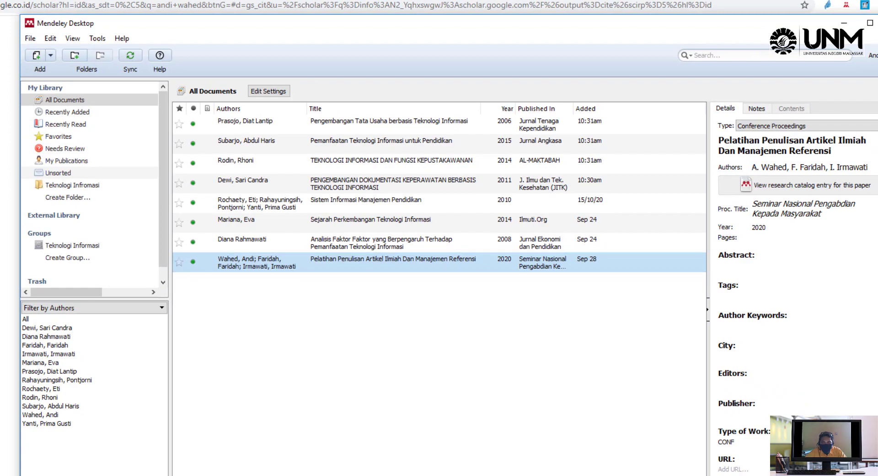
pyautogui.hotkey('alt', 'Tab')
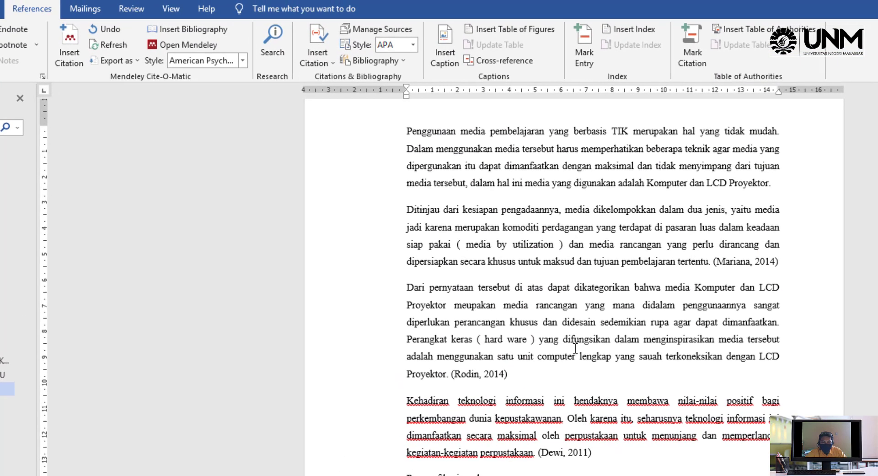
# Cite the 2020 reference-management training paper at the end of the opening 'LCD Proyektor.' paragraph
pyautogui.click(775, 184)
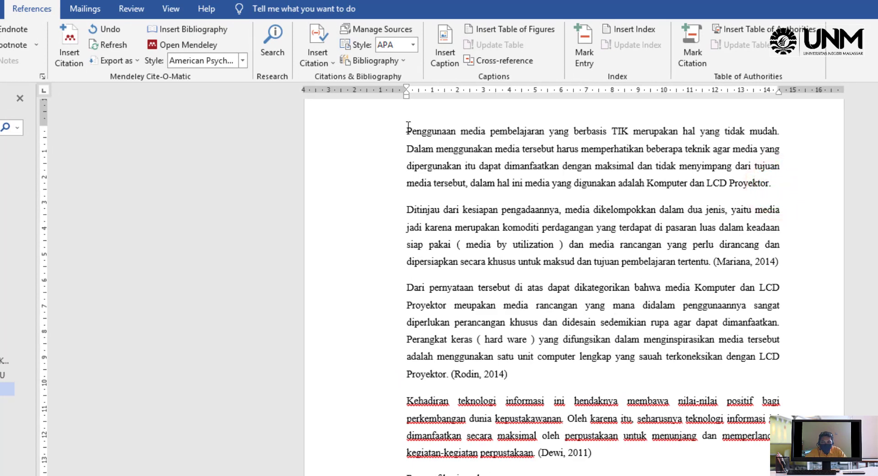
pyautogui.moveTo(407, 130); pyautogui.dragTo(772, 184)
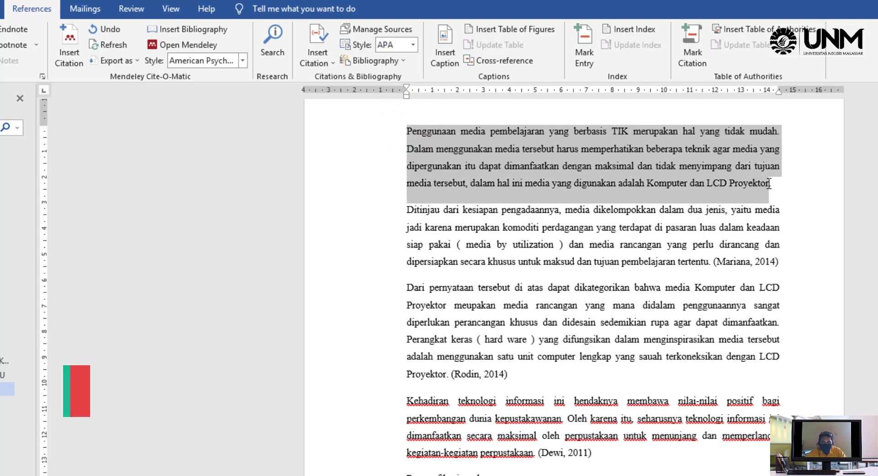
pyautogui.click(772, 184)
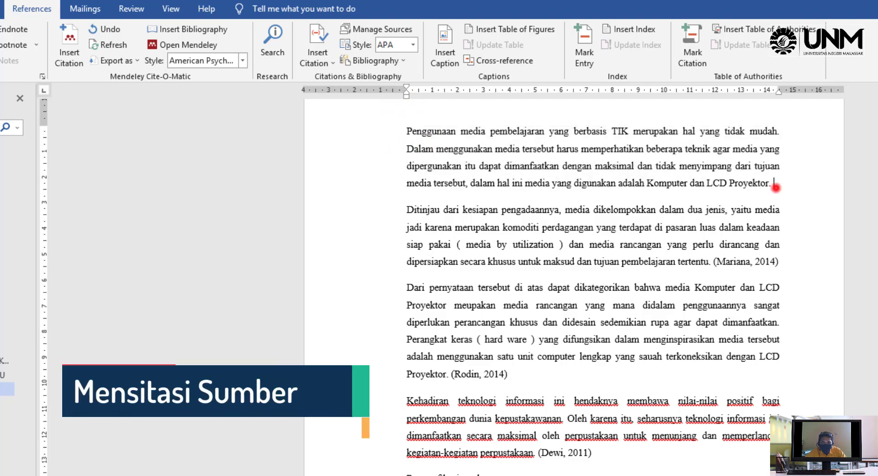
pyautogui.click(68, 39)
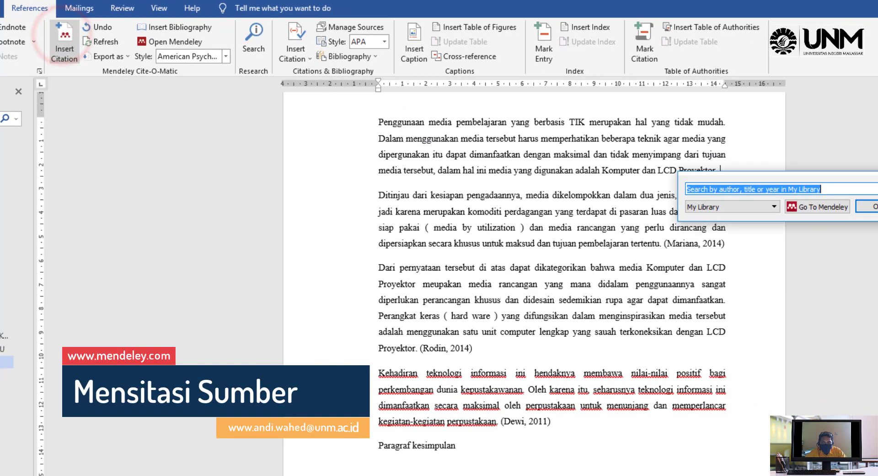
pyautogui.click(855, 222)
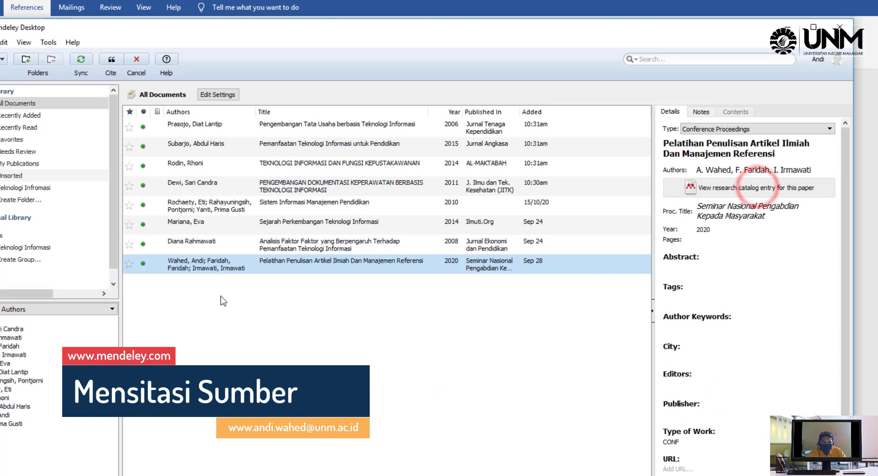
pyautogui.click(155, 269)
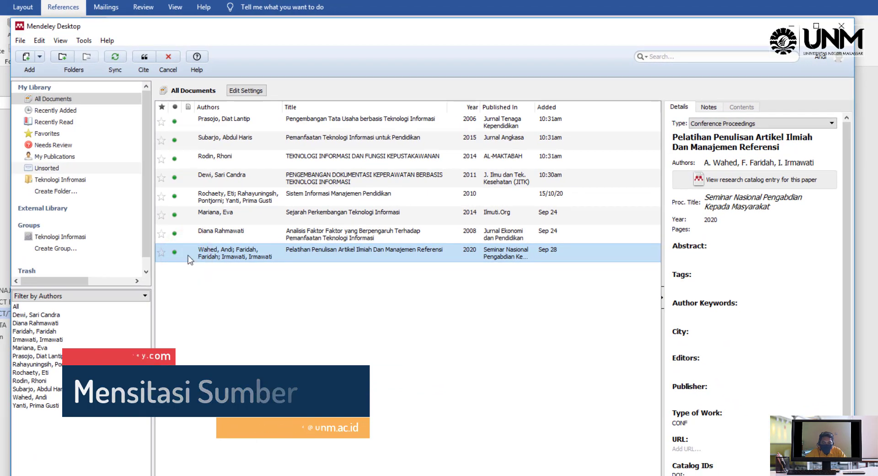
pyautogui.click(142, 59)
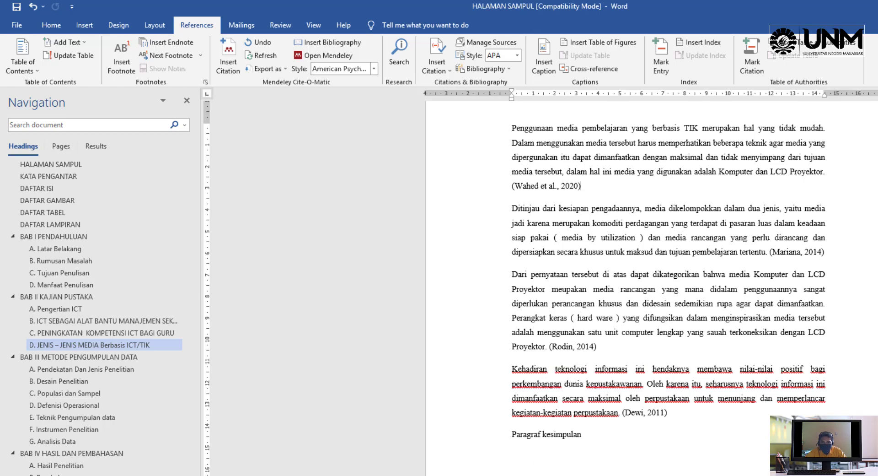
# Insert the Mendeley APA bibliography beneath the DAFTAR PUSTAKA heading
pyautogui.scroll(-10, 604, 414)
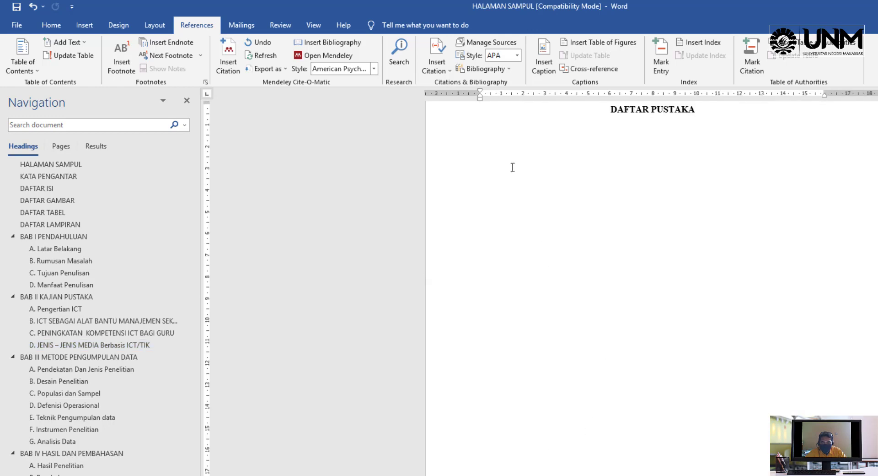
pyautogui.click(495, 152)
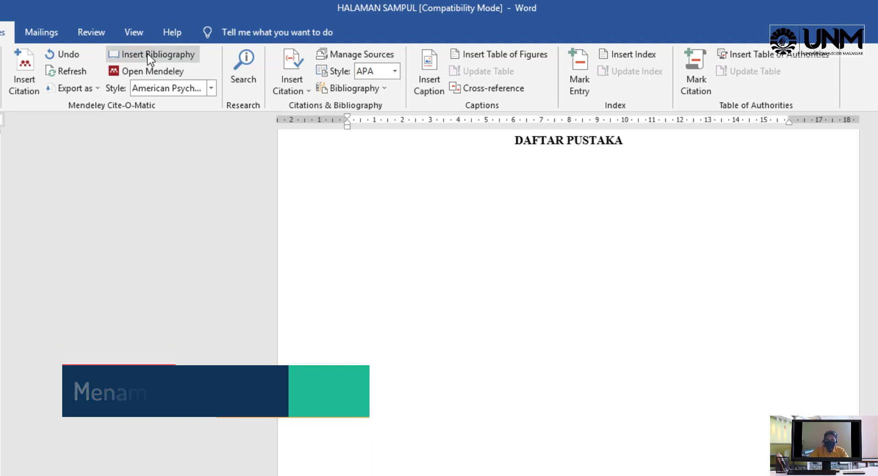
pyautogui.click(148, 54)
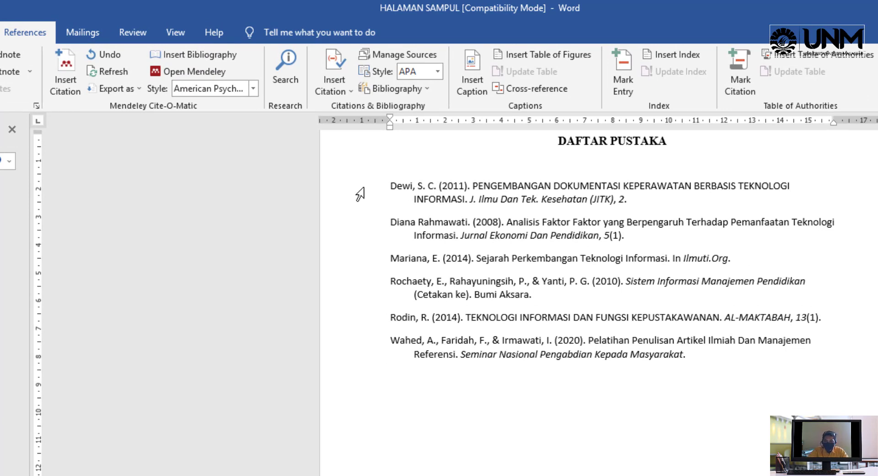
# Set all six DAFTAR PUSTAKA references, 2011 through 2020, in Times New Roman
pyautogui.moveTo(340, 192); pyautogui.dragTo(349, 354)
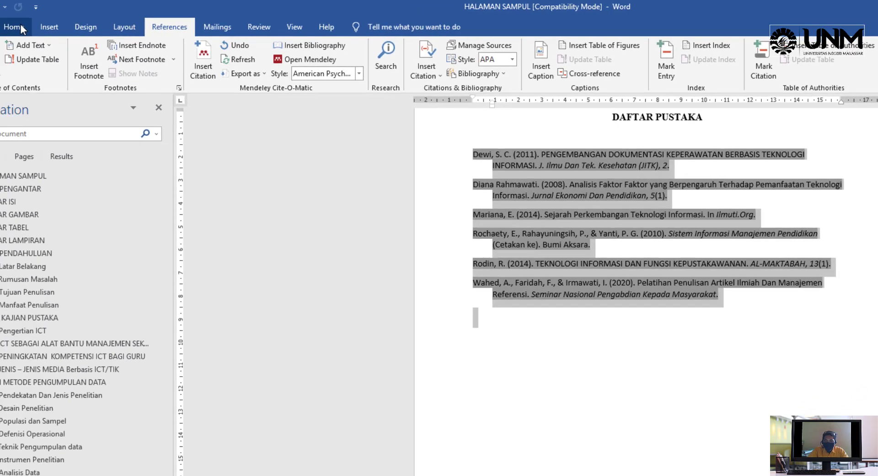
pyautogui.click(54, 25)
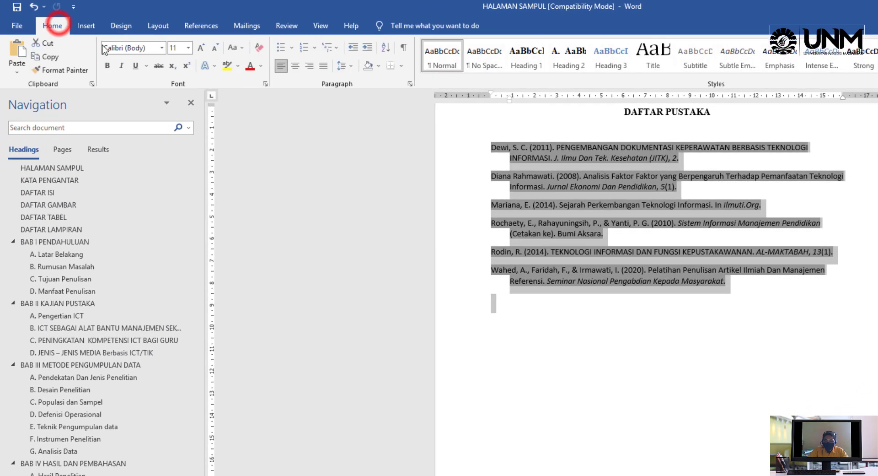
pyautogui.click(162, 48)
pyautogui.click(172, 114)
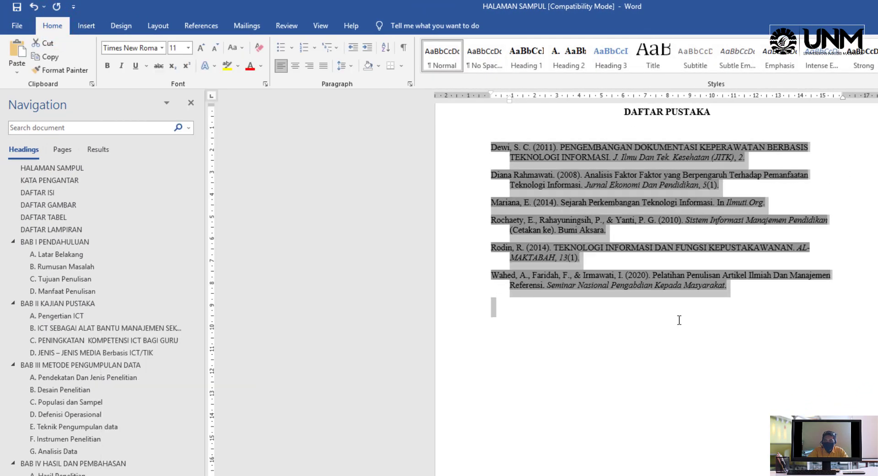
pyautogui.click(684, 320)
pyautogui.scroll(3, 684, 315)
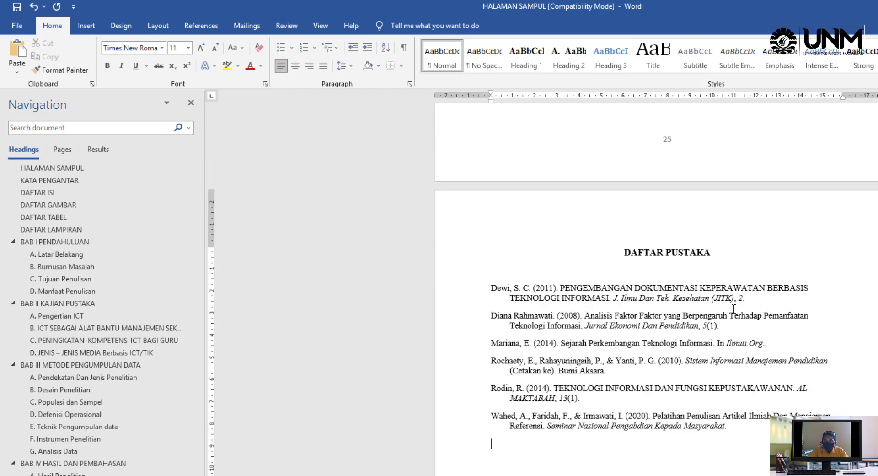
pyautogui.scroll(-1, 733, 309)
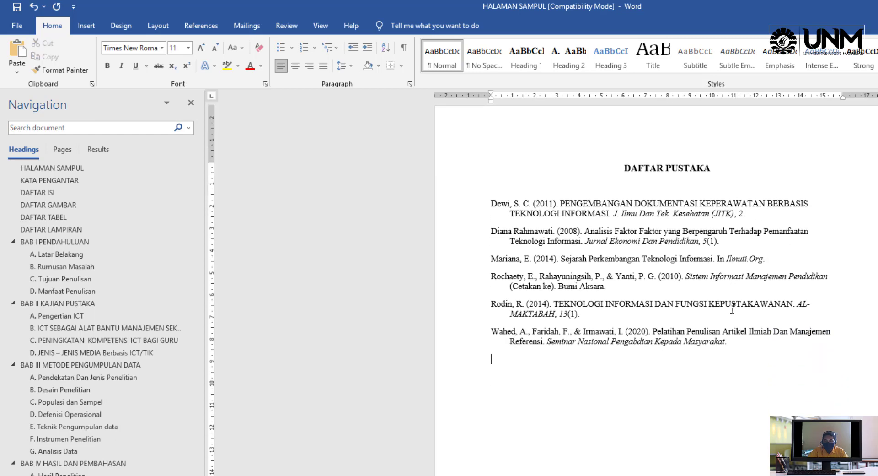